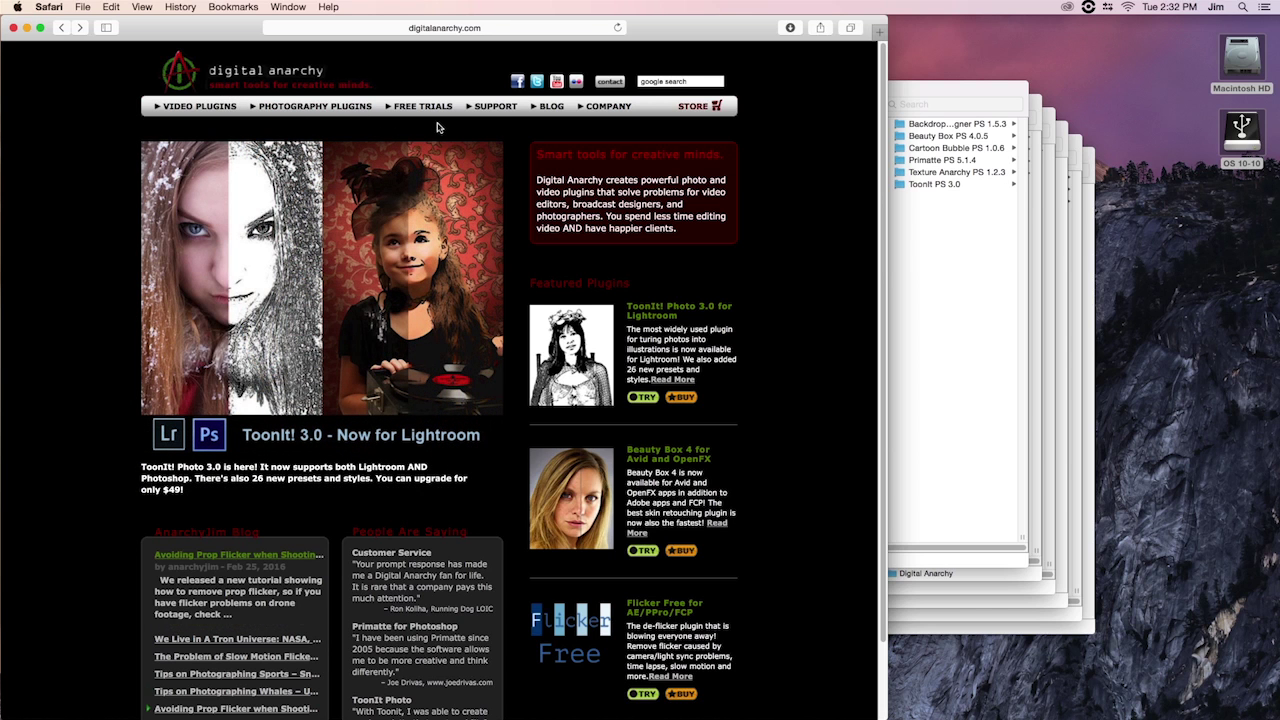
Go from Free Trials > Macintosh Demos to Video Plugins > Flicker Free on Digital Anarchy's site
mouse_move(418, 110)
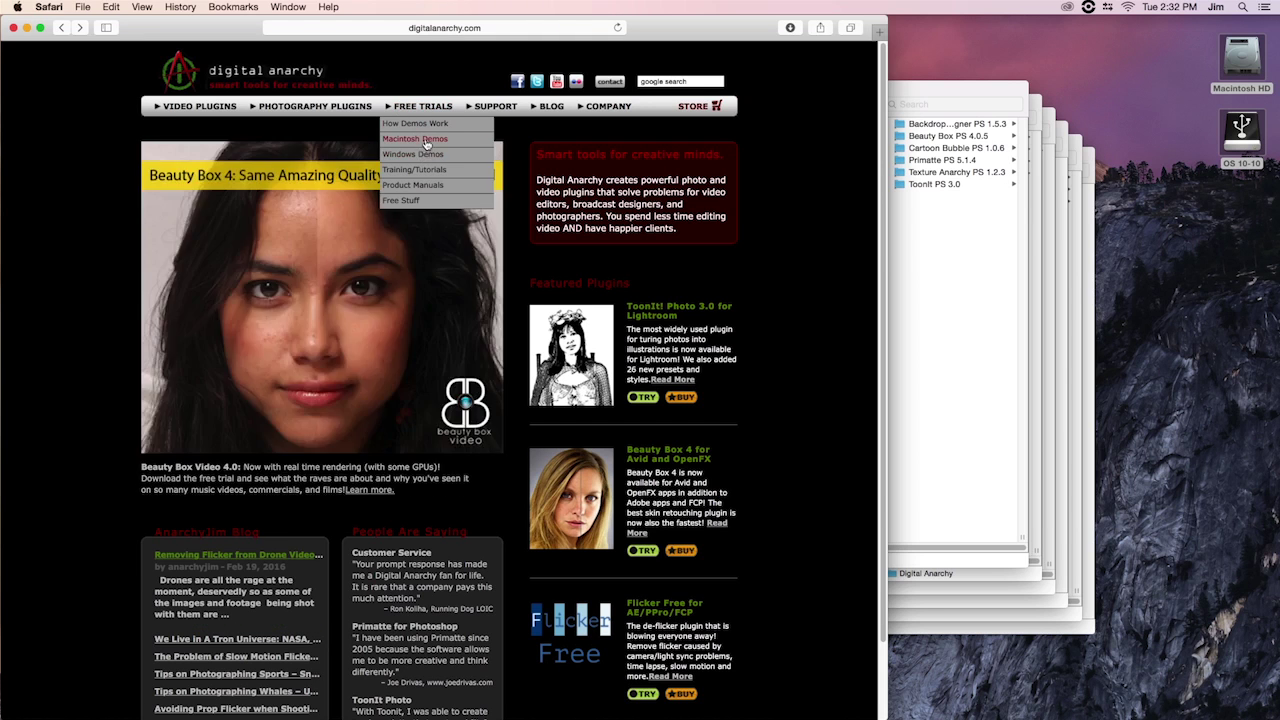
click(427, 144)
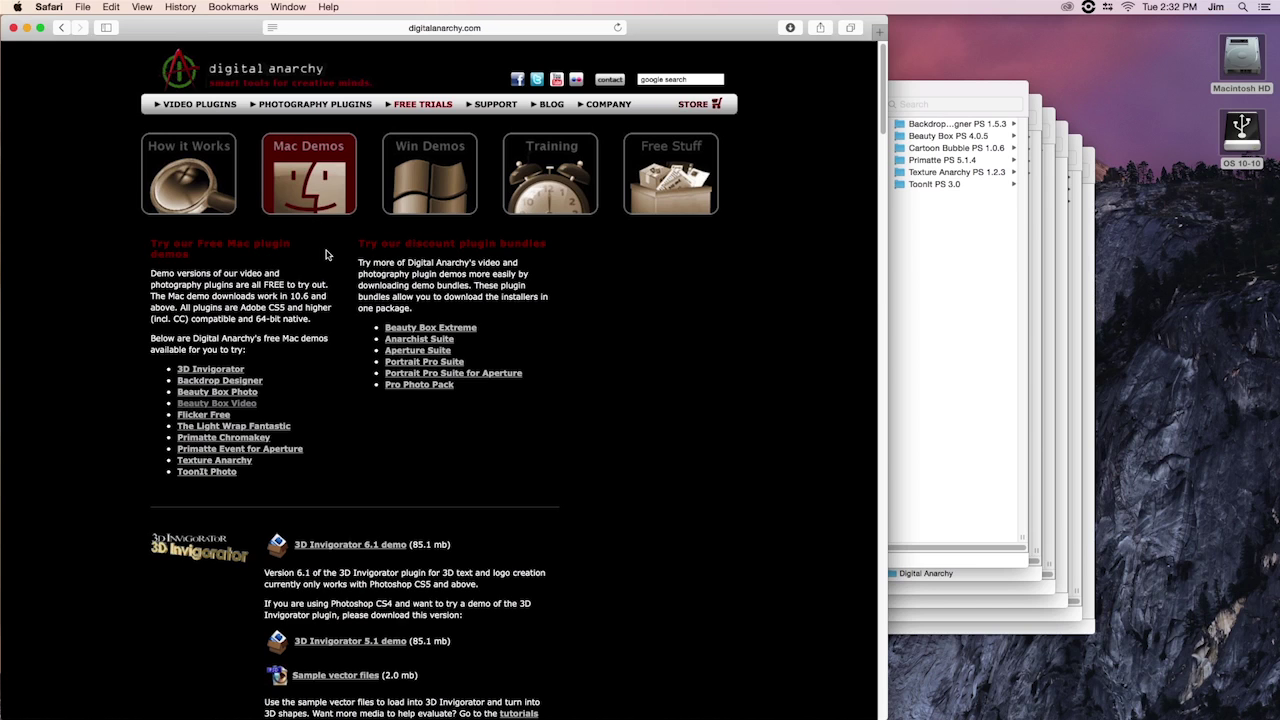
mouse_move(202, 108)
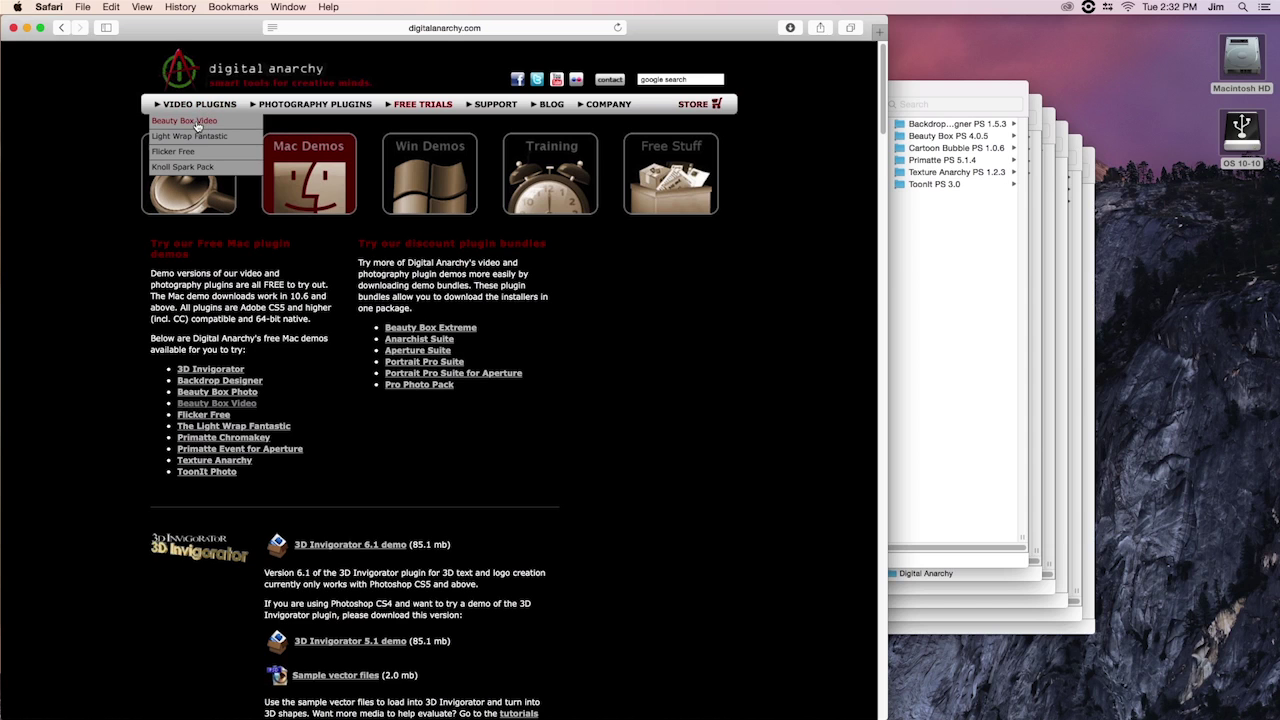
click(172, 151)
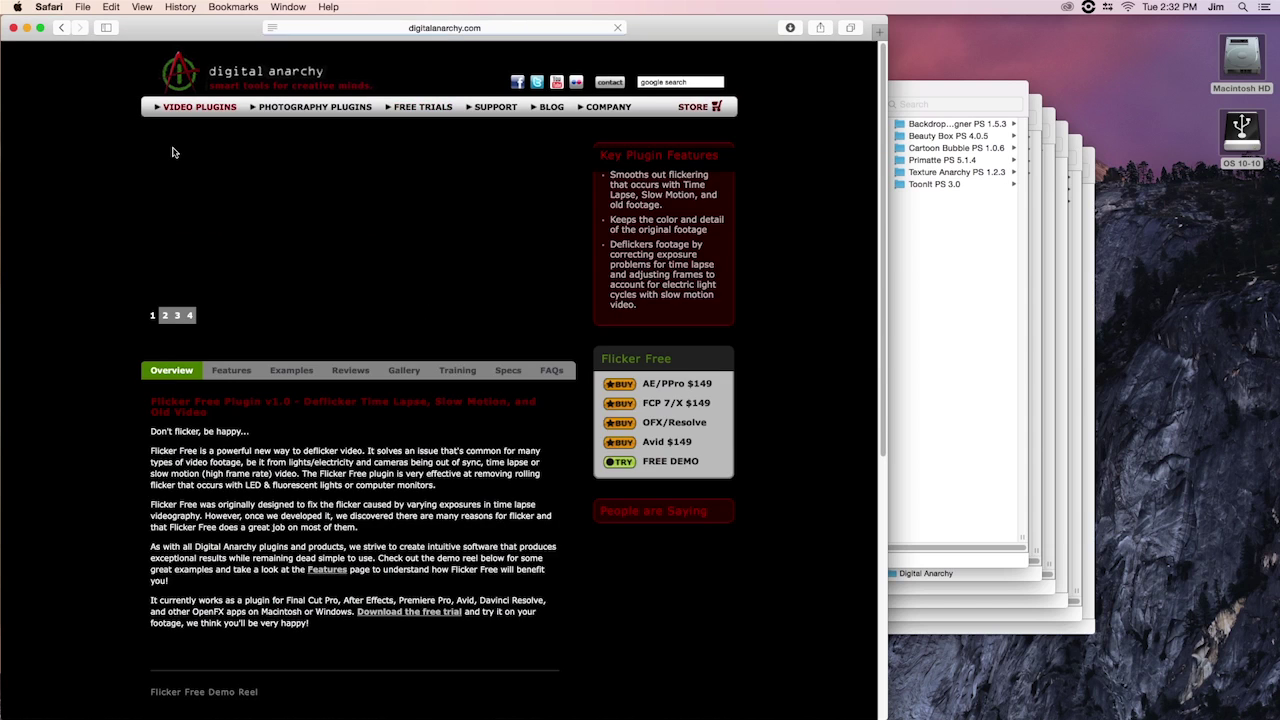
Download the Flicker Free AE / Premiere Pro demo (flickerfree_113_AE.dmg) and show Safari's downloads list
click(660, 463)
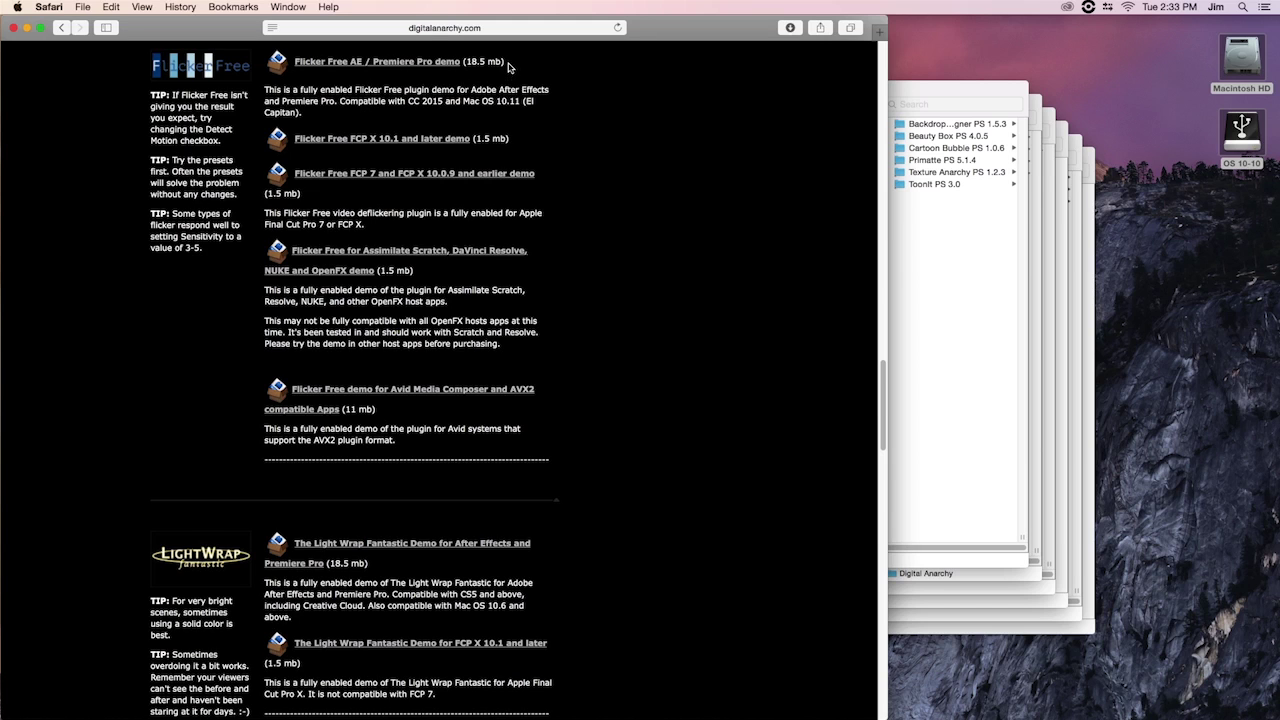
click(359, 67)
click(789, 28)
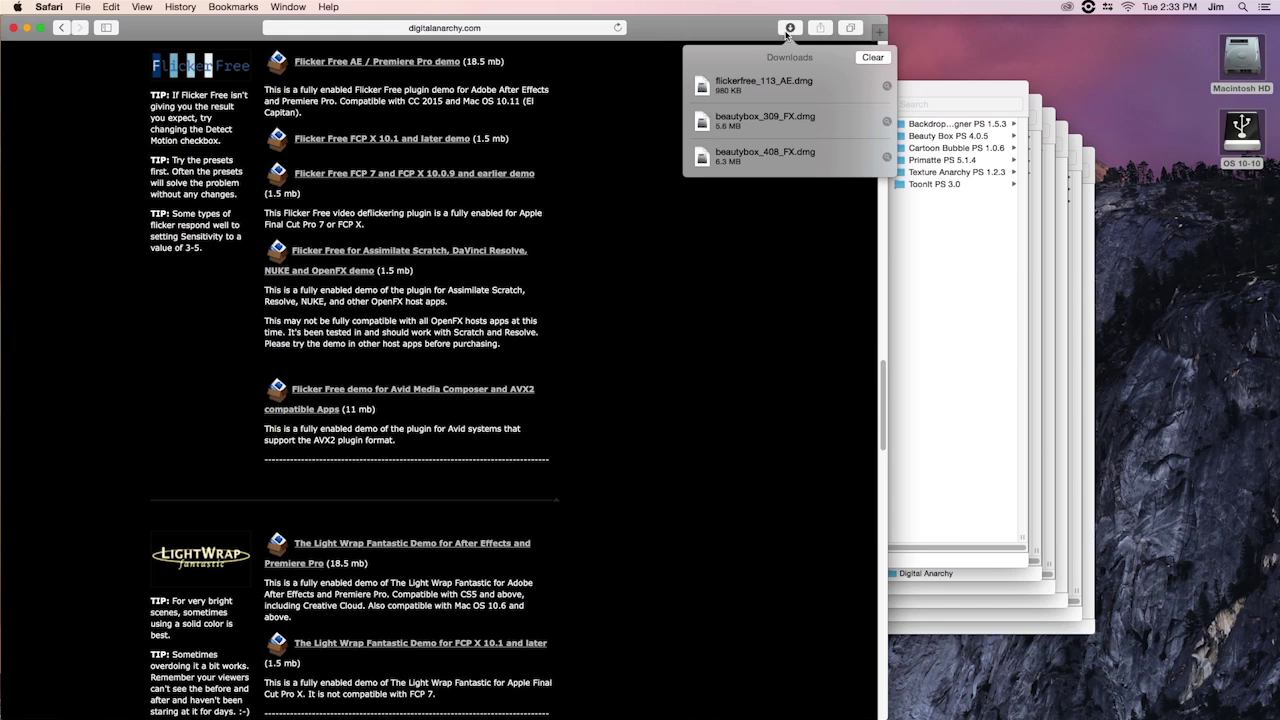
Mount flickerfree_113_AE.dmg and launch the Flicker Free After Effects.pkg installer
double_click(720, 86)
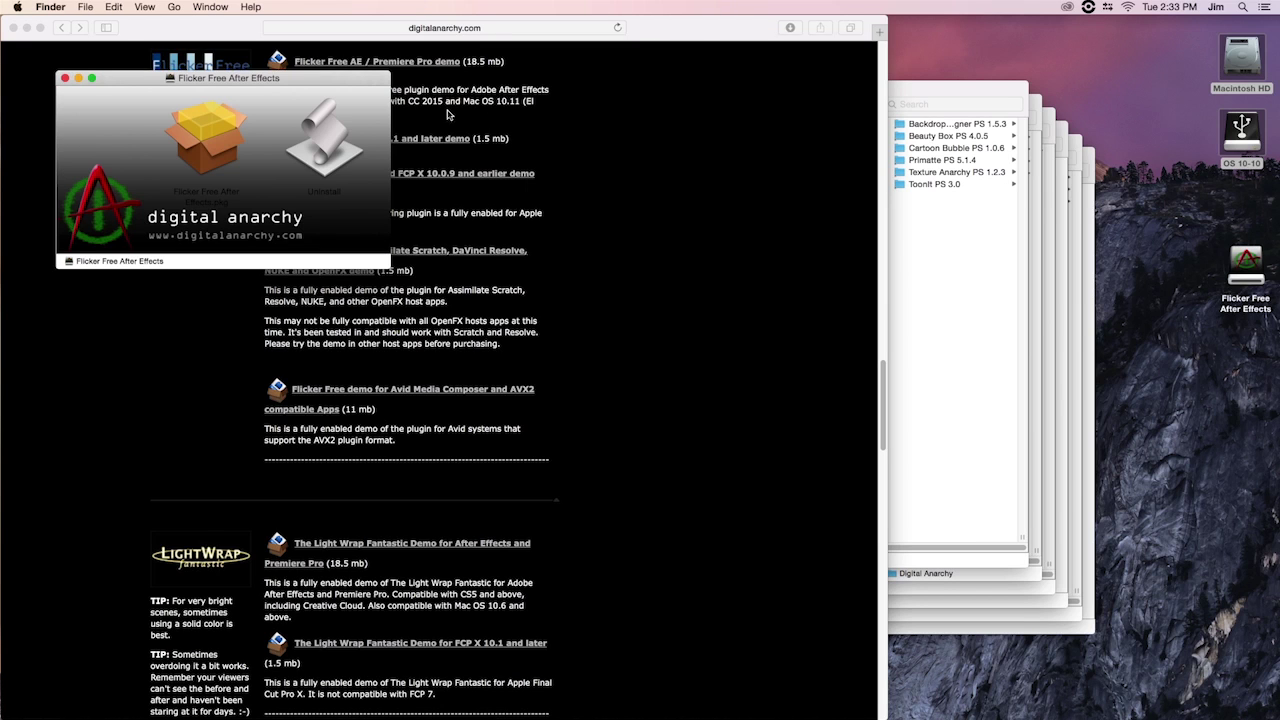
click(199, 140)
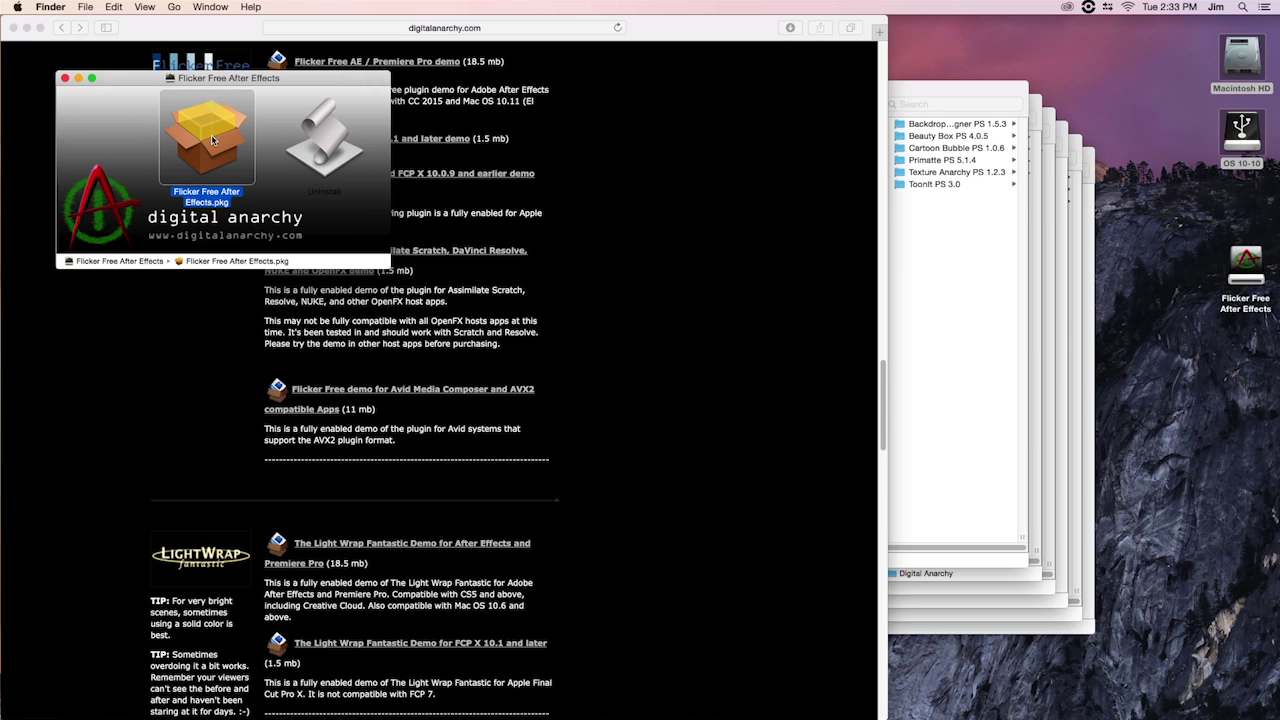
double_click(212, 140)
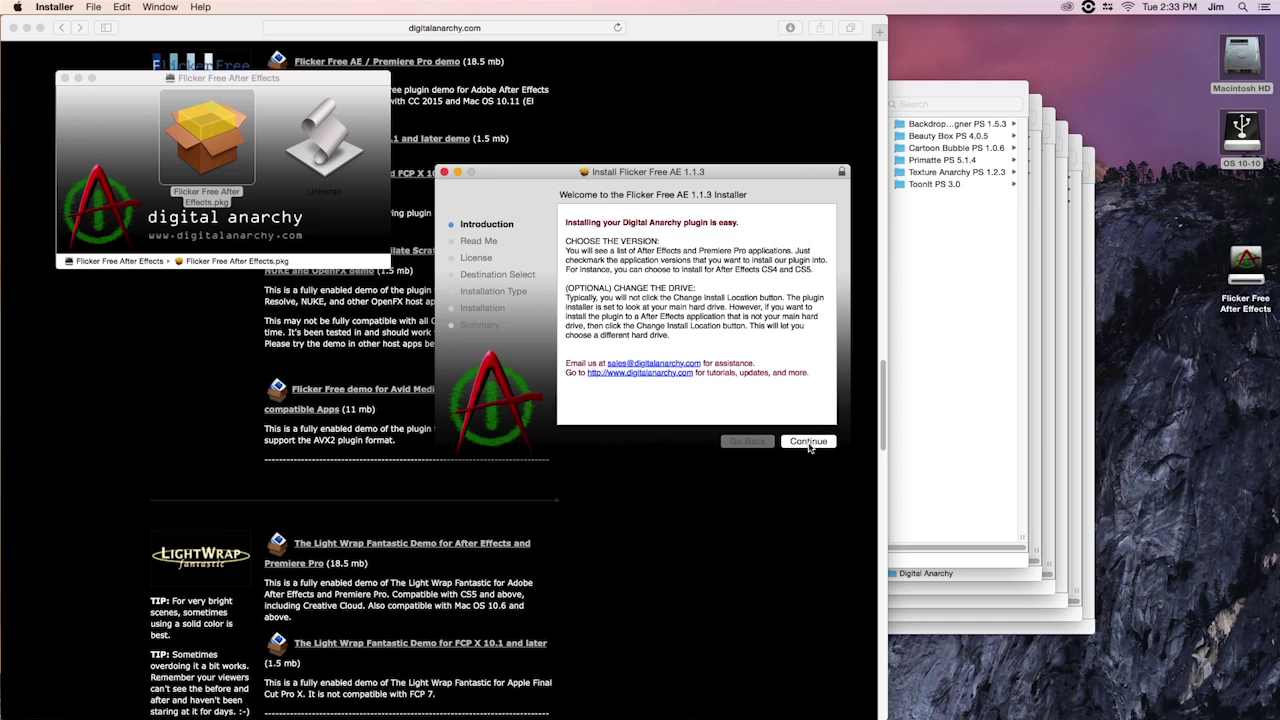
Continue past the Flicker Free AE 1.1.3 introduction and read-me, and agree to the license
click(808, 443)
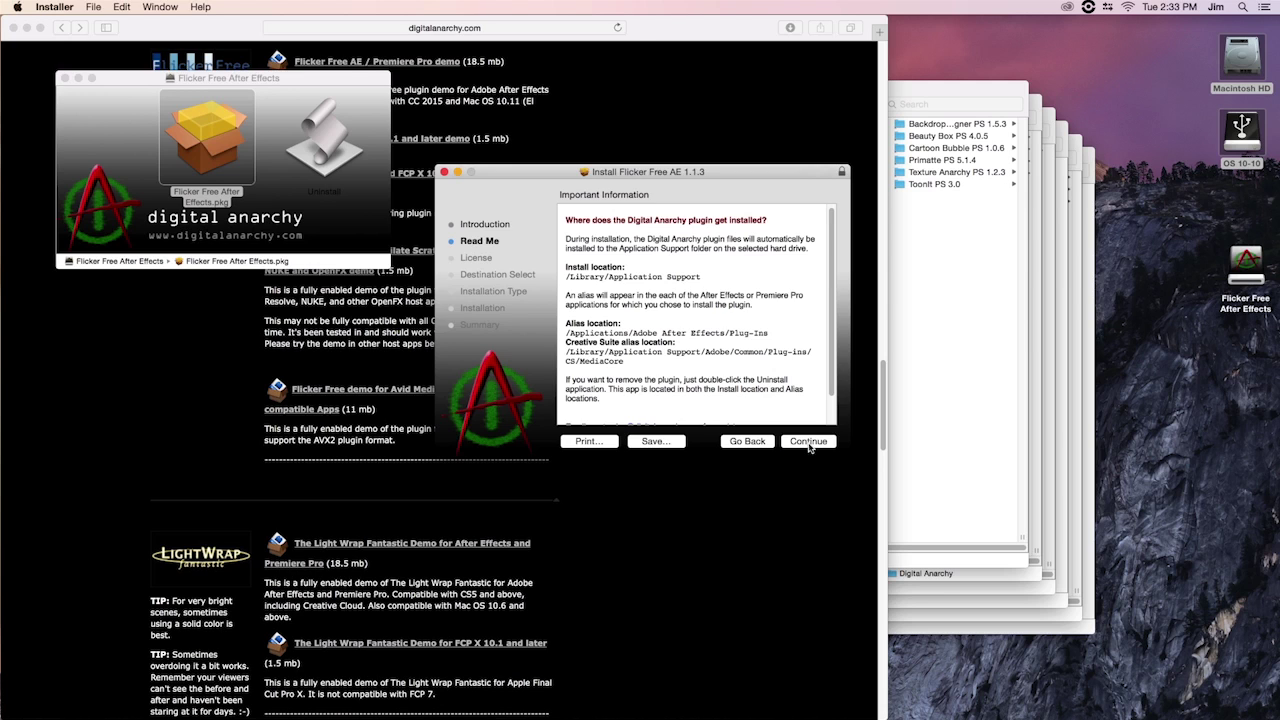
click(809, 443)
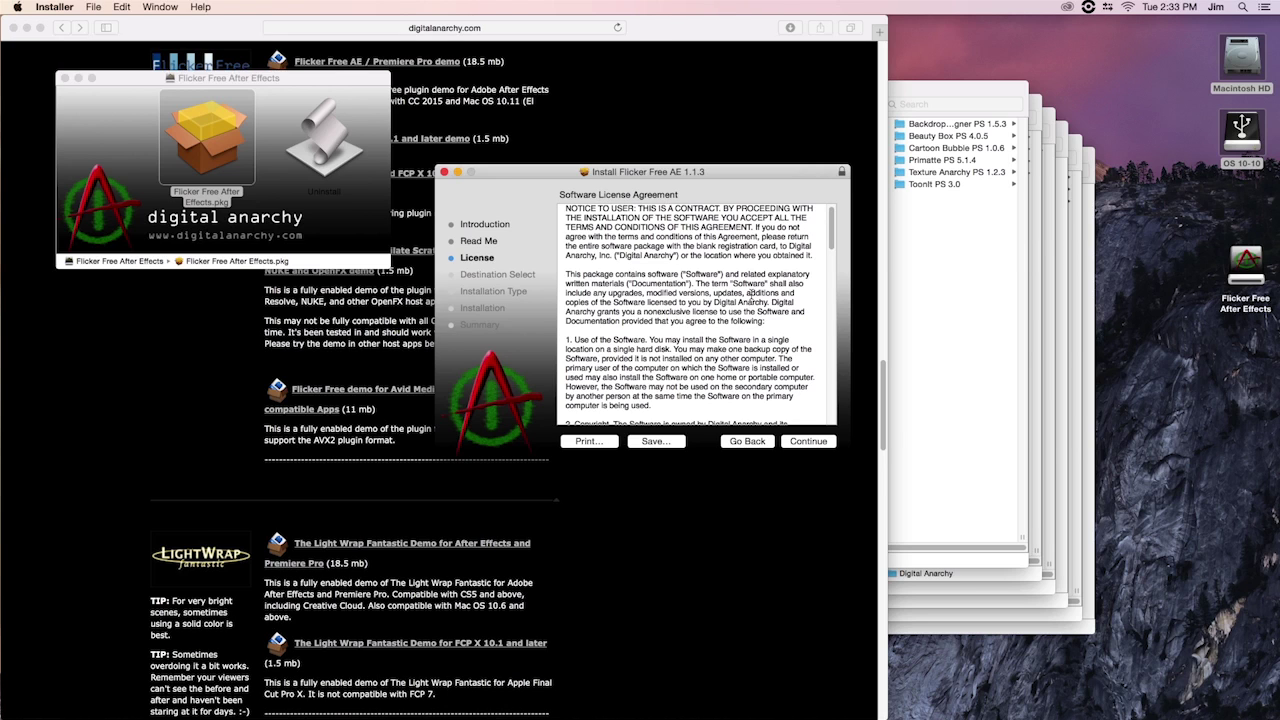
scroll(752, 293, up, 1)
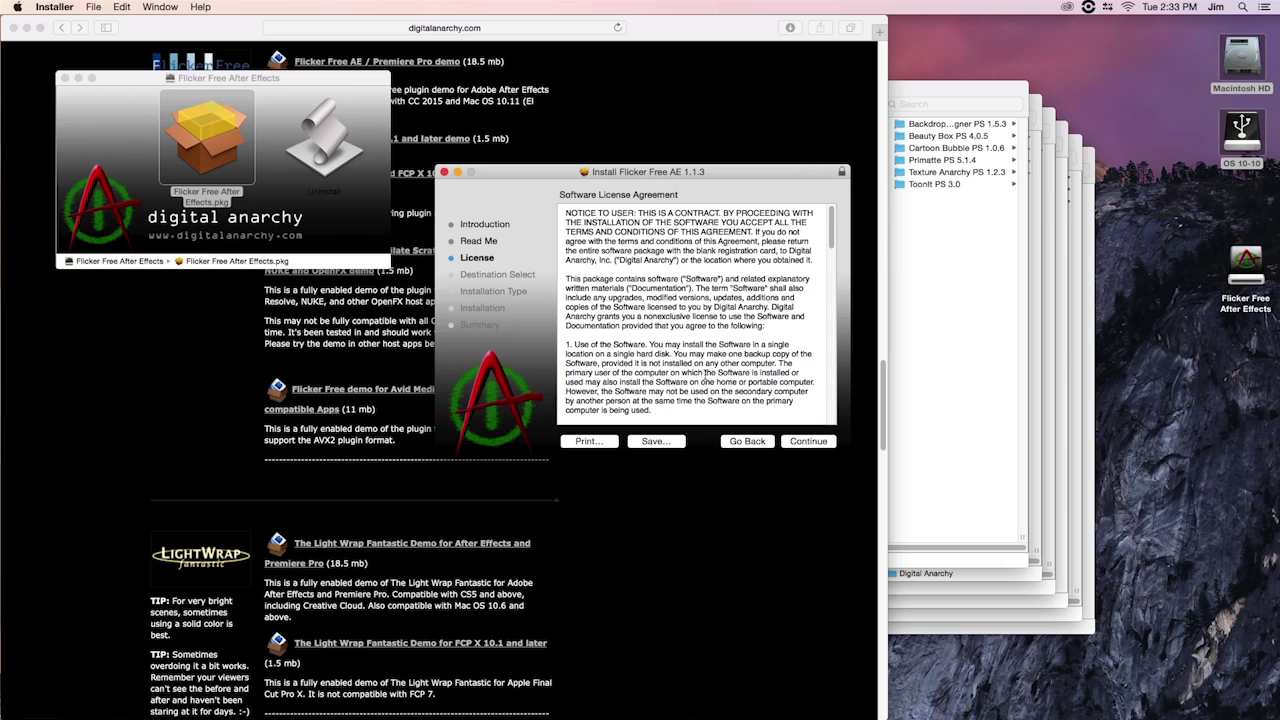
click(808, 441)
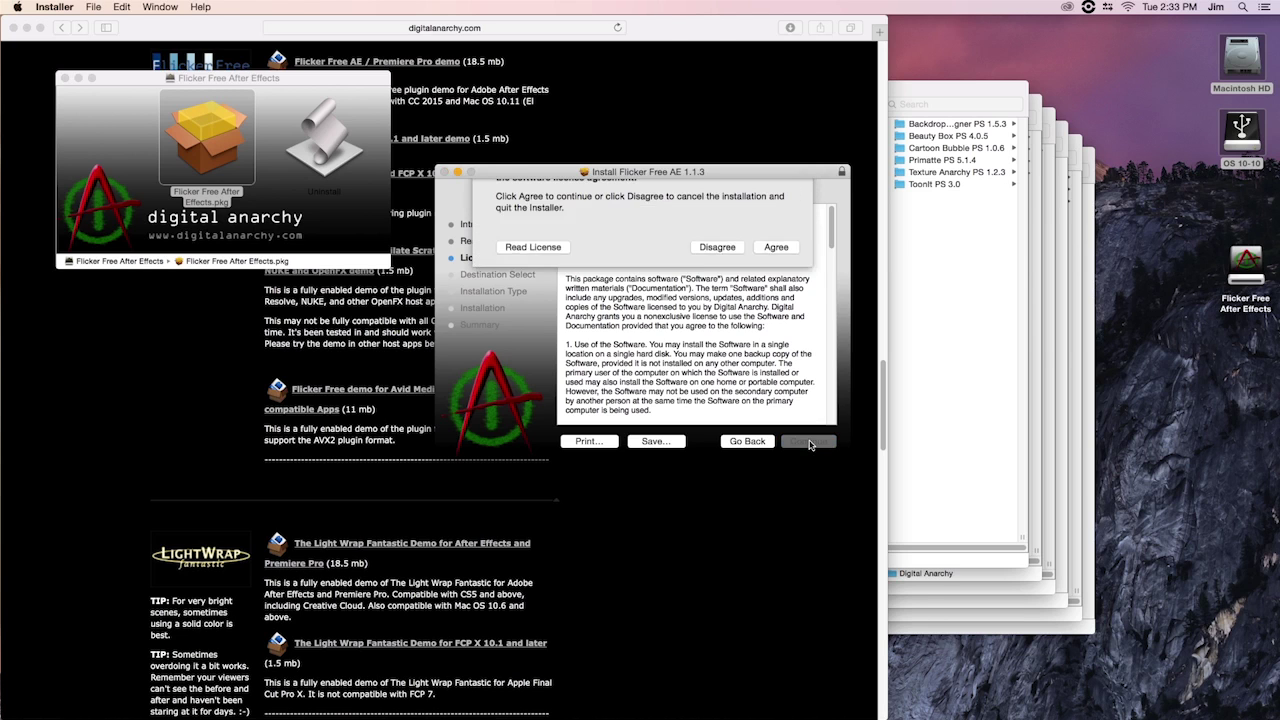
click(772, 280)
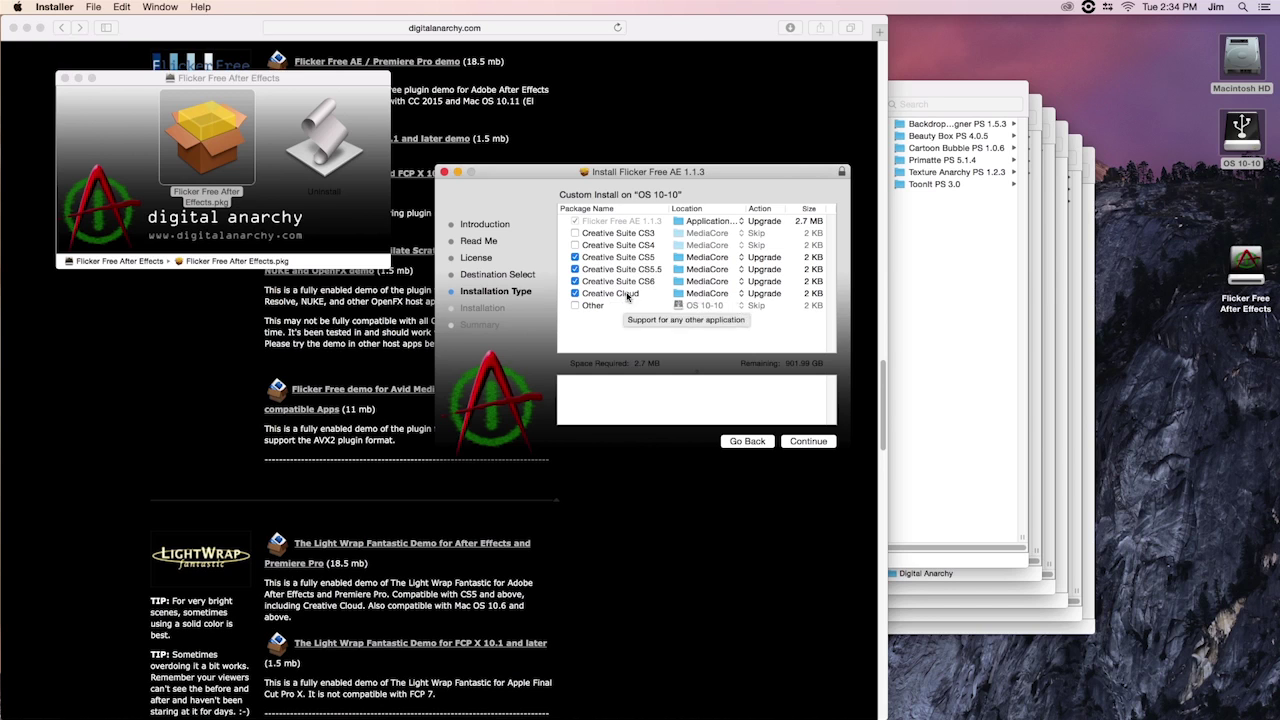
Keep CS5, CS5.5, CS6 and Creative Cloud selected and install Flicker Free AE 1.1.3
click(575, 281)
click(575, 269)
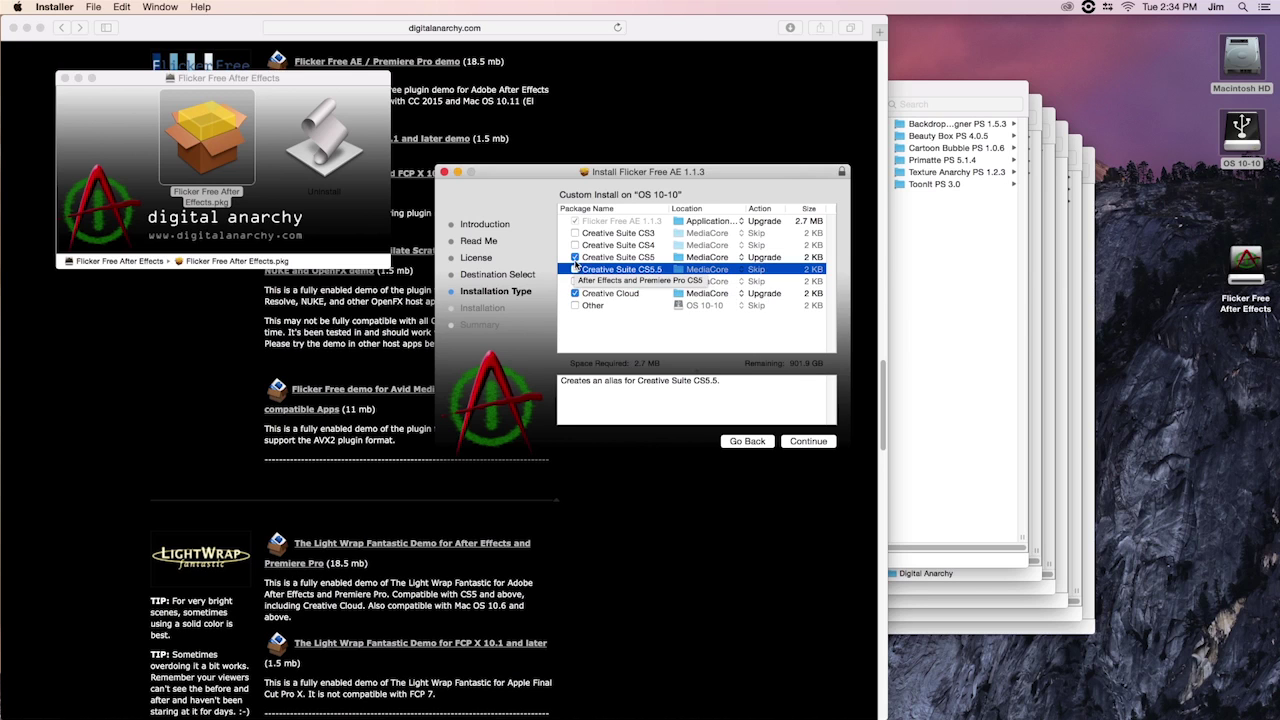
click(575, 257)
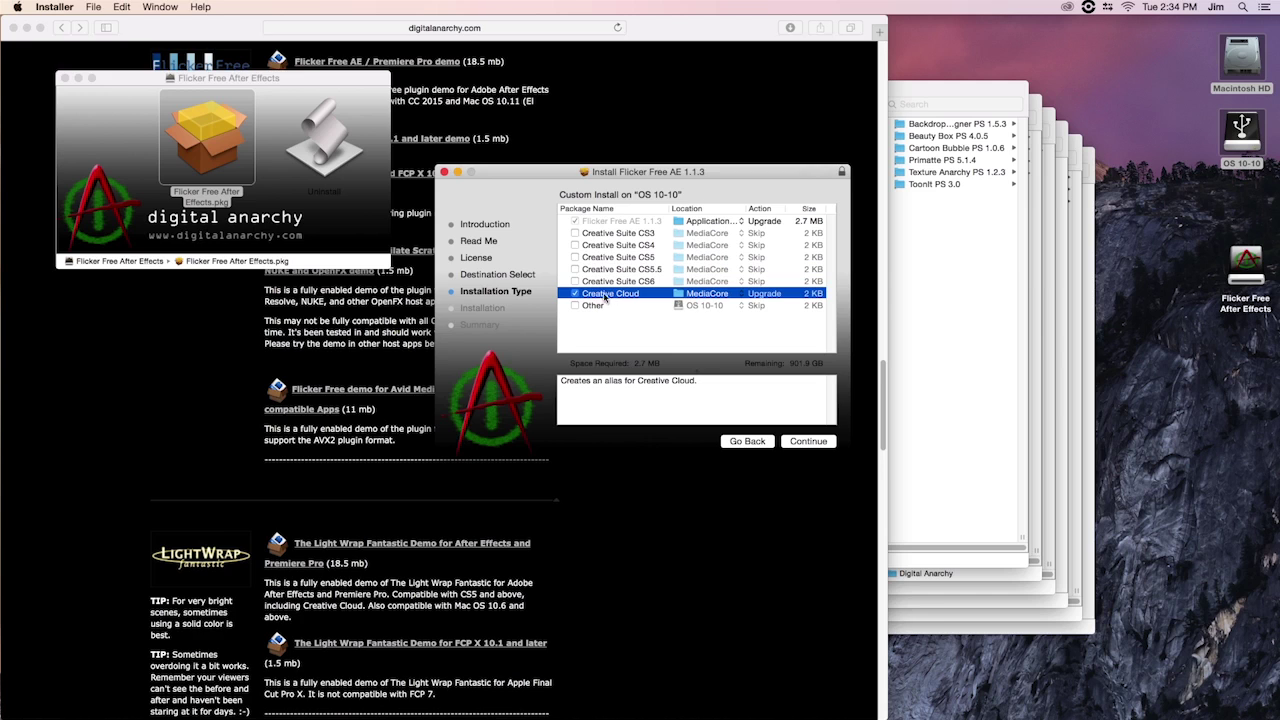
click(575, 281)
click(575, 269)
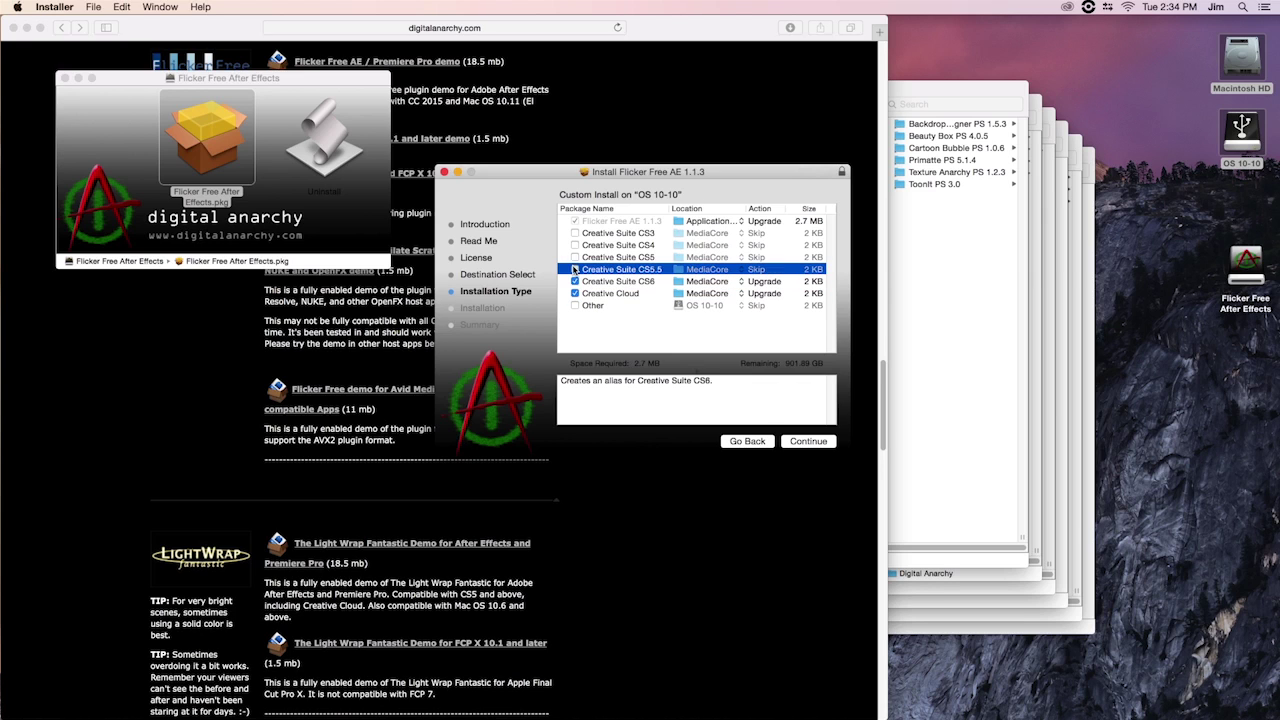
click(575, 258)
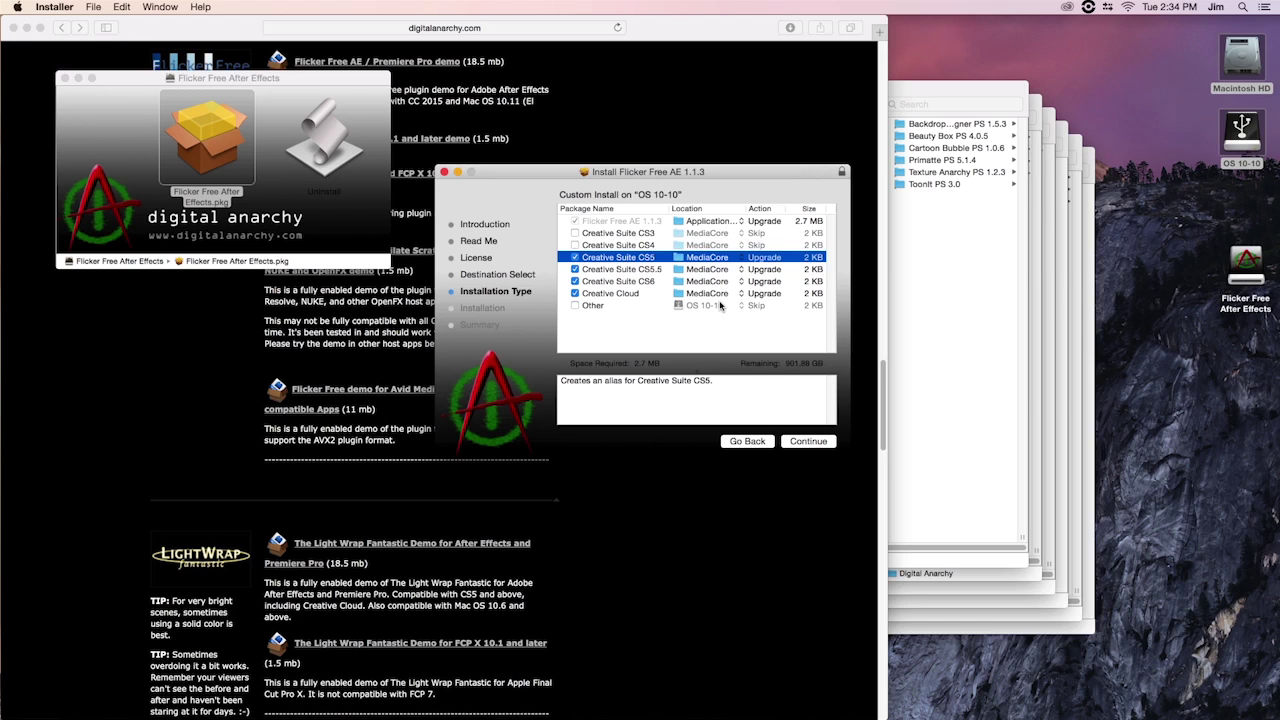
click(806, 441)
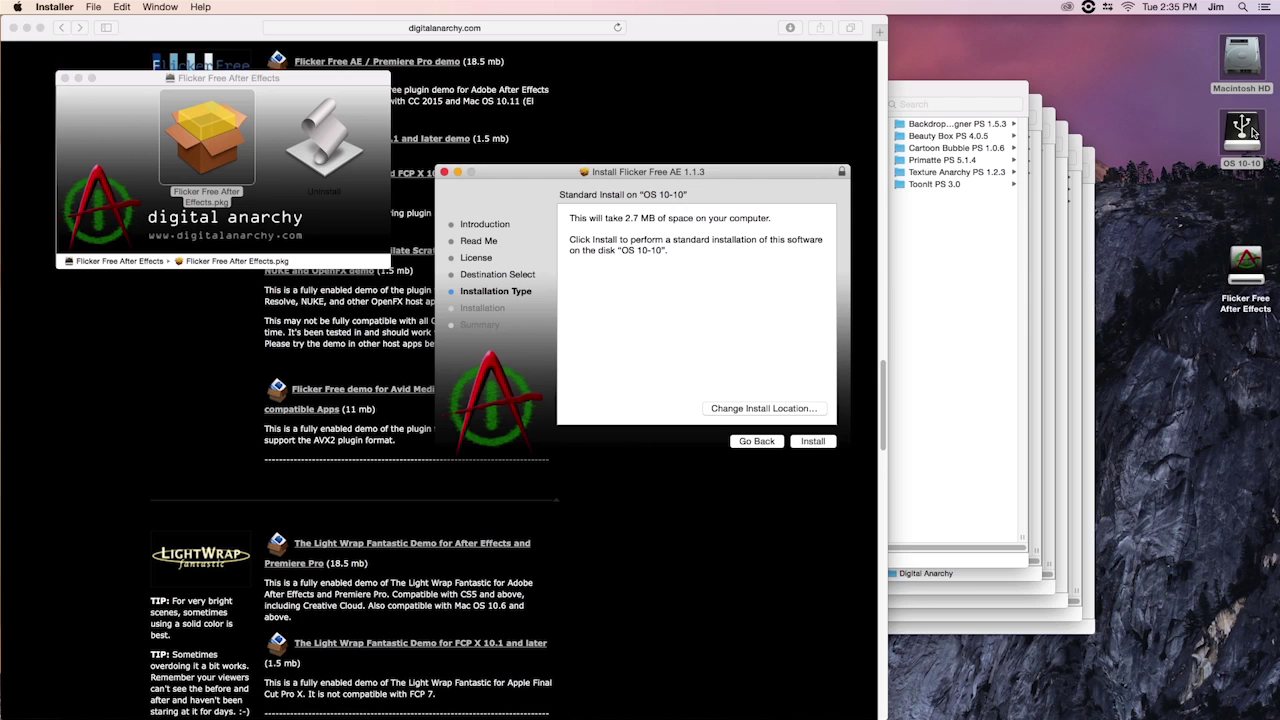
click(813, 442)
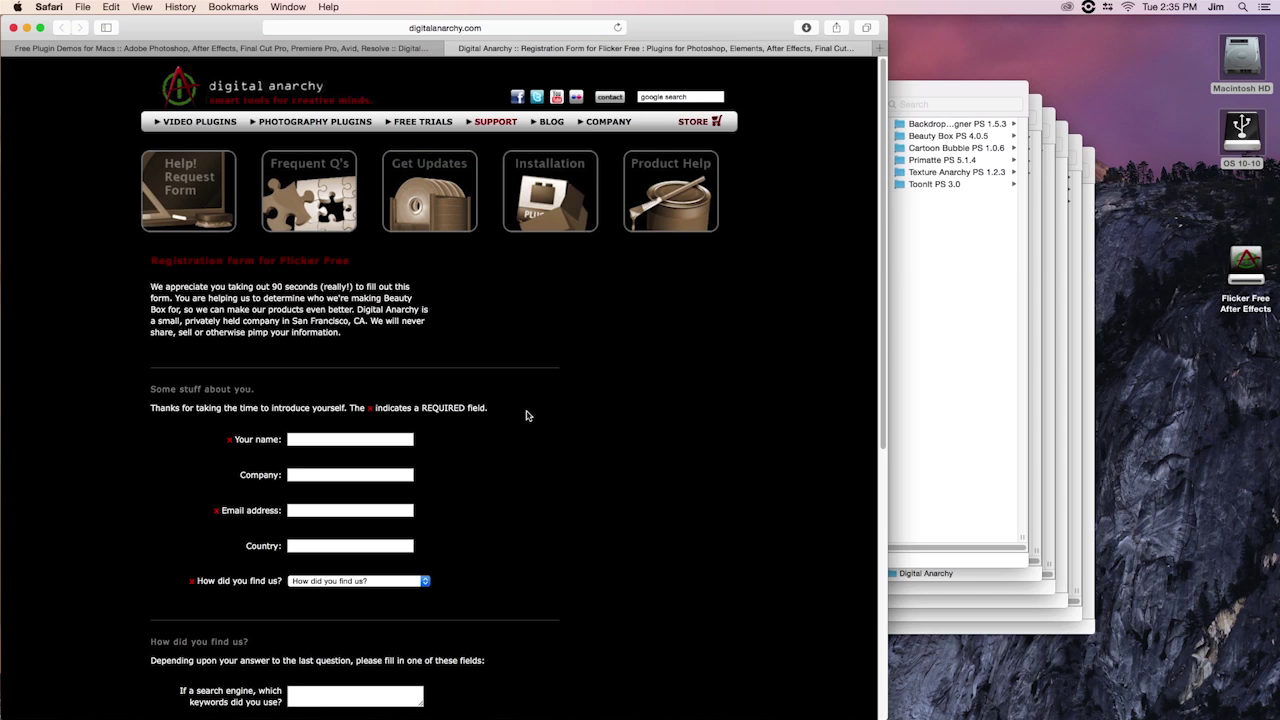
Fill the registration form with the registrant's name and e-mail, country US, and referral 'Google search engine'
scroll(509, 388, down, 3)
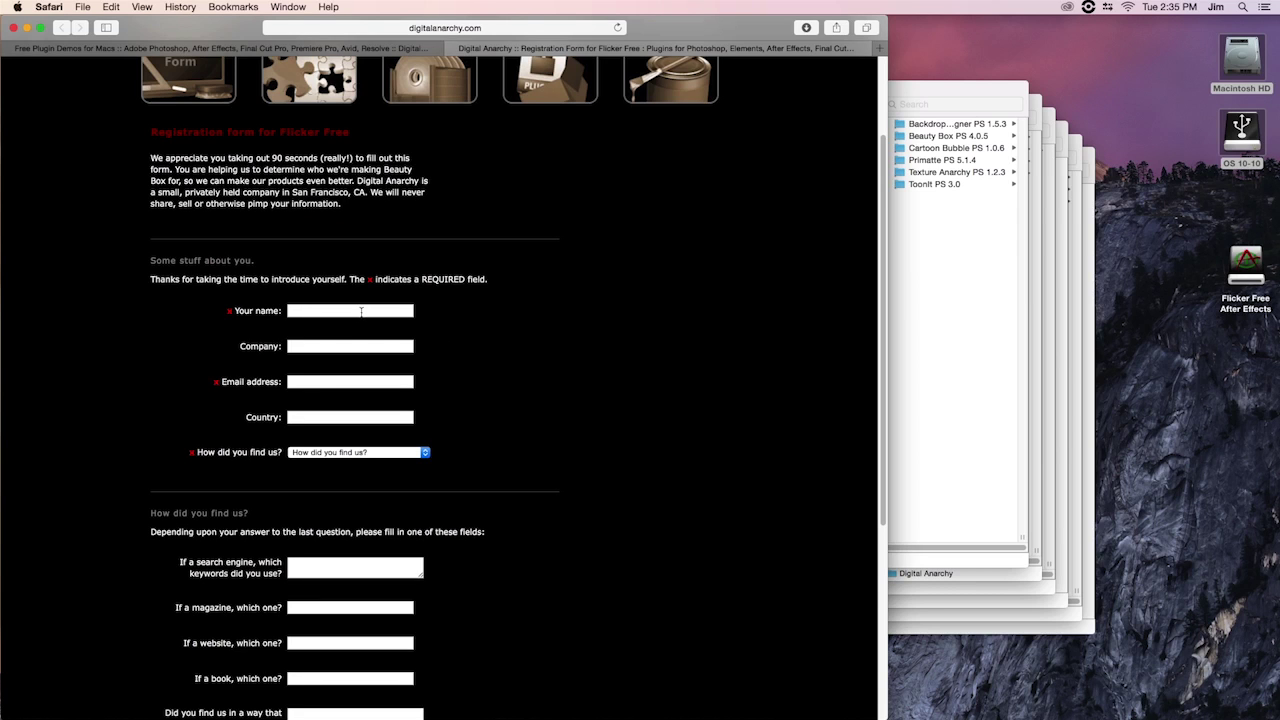
click(361, 312)
click(328, 381)
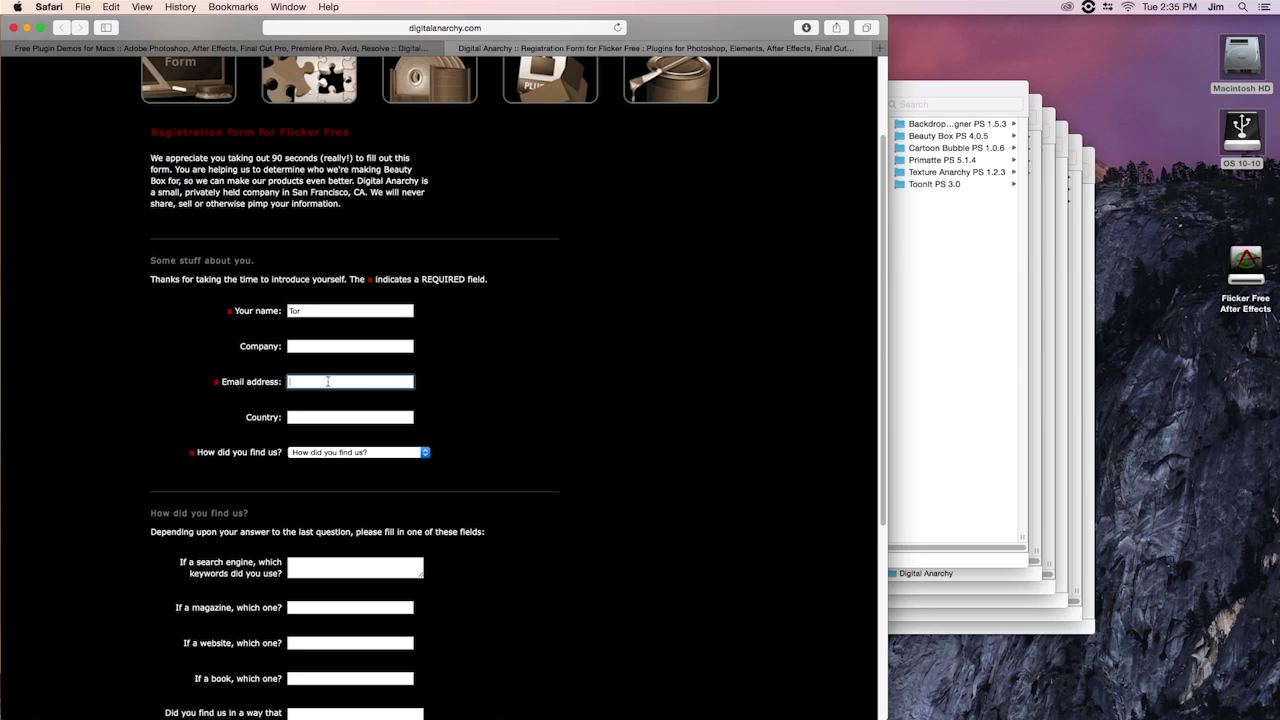
click(390, 418)
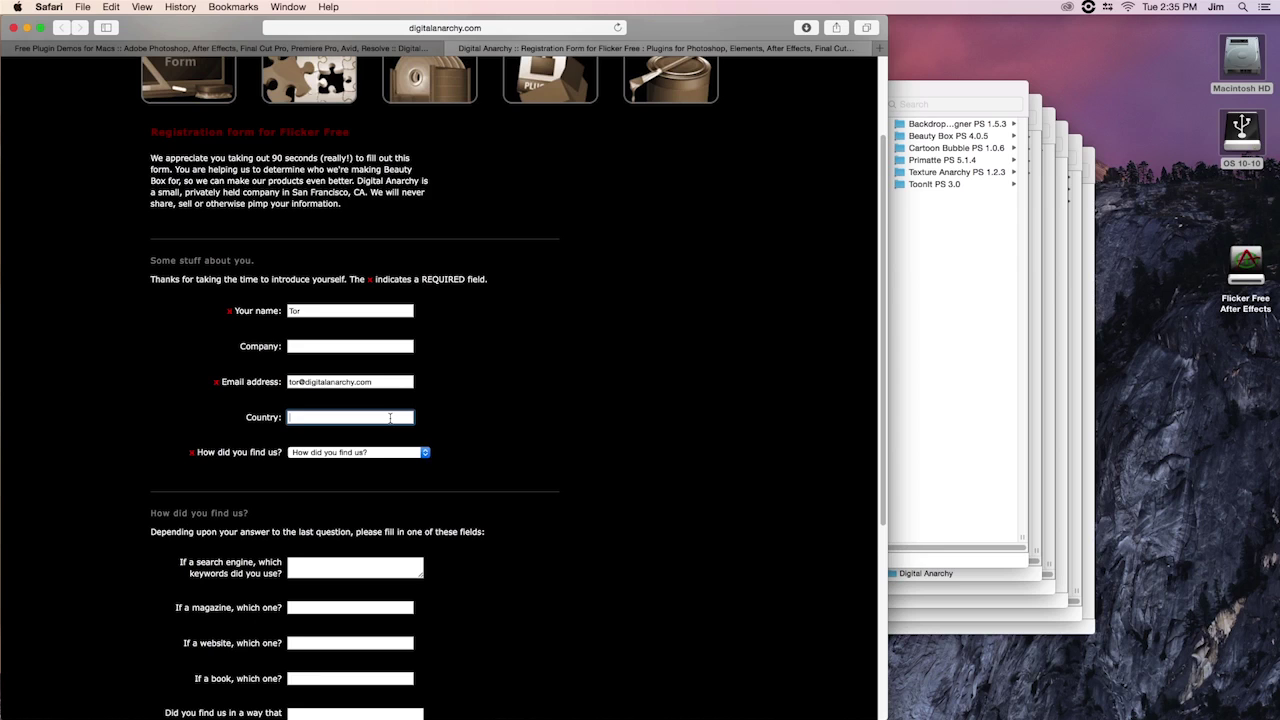
text(USA)
click(394, 453)
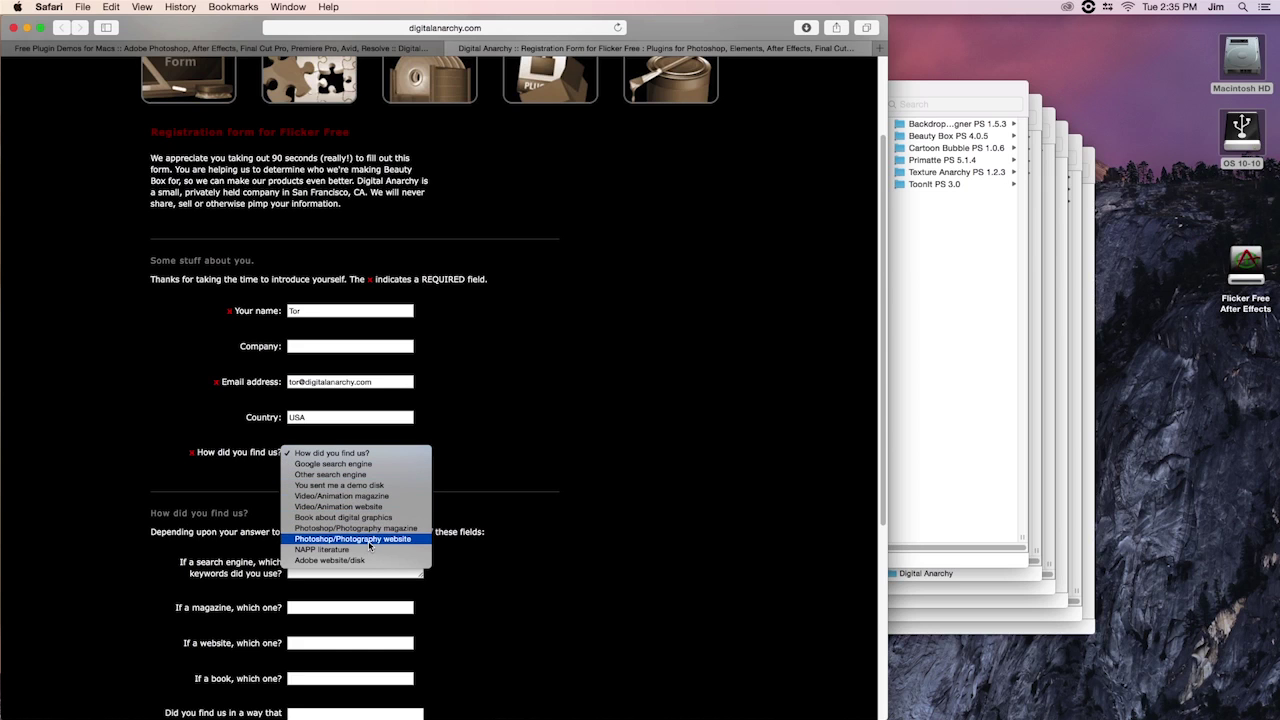
click(371, 467)
scroll(511, 477, down, 2)
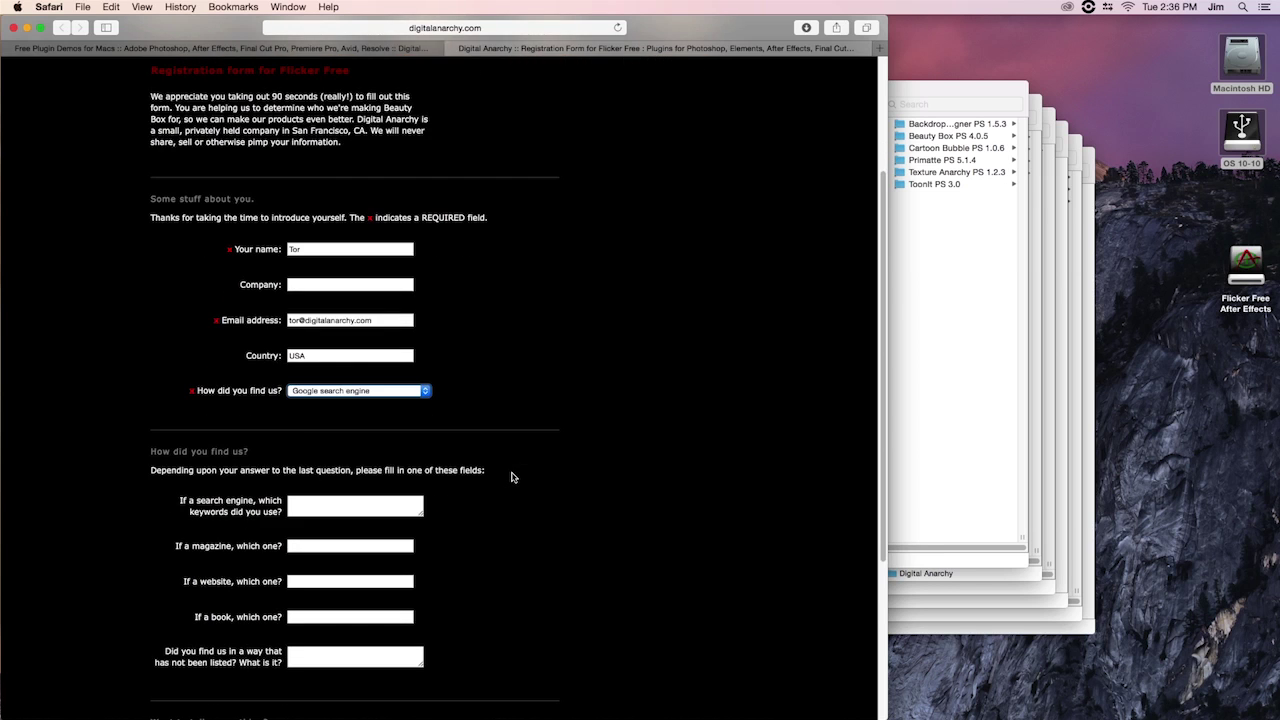
scroll(511, 477, down, 5)
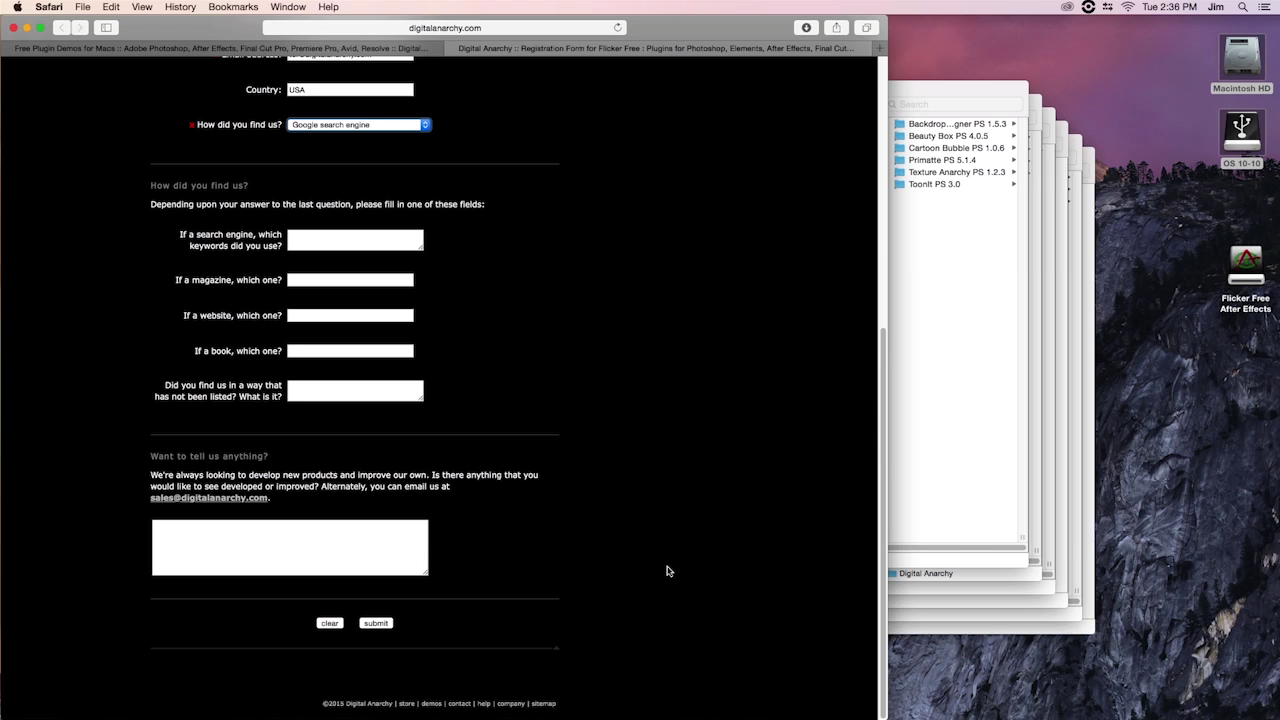
scroll(665, 570, up, 10)
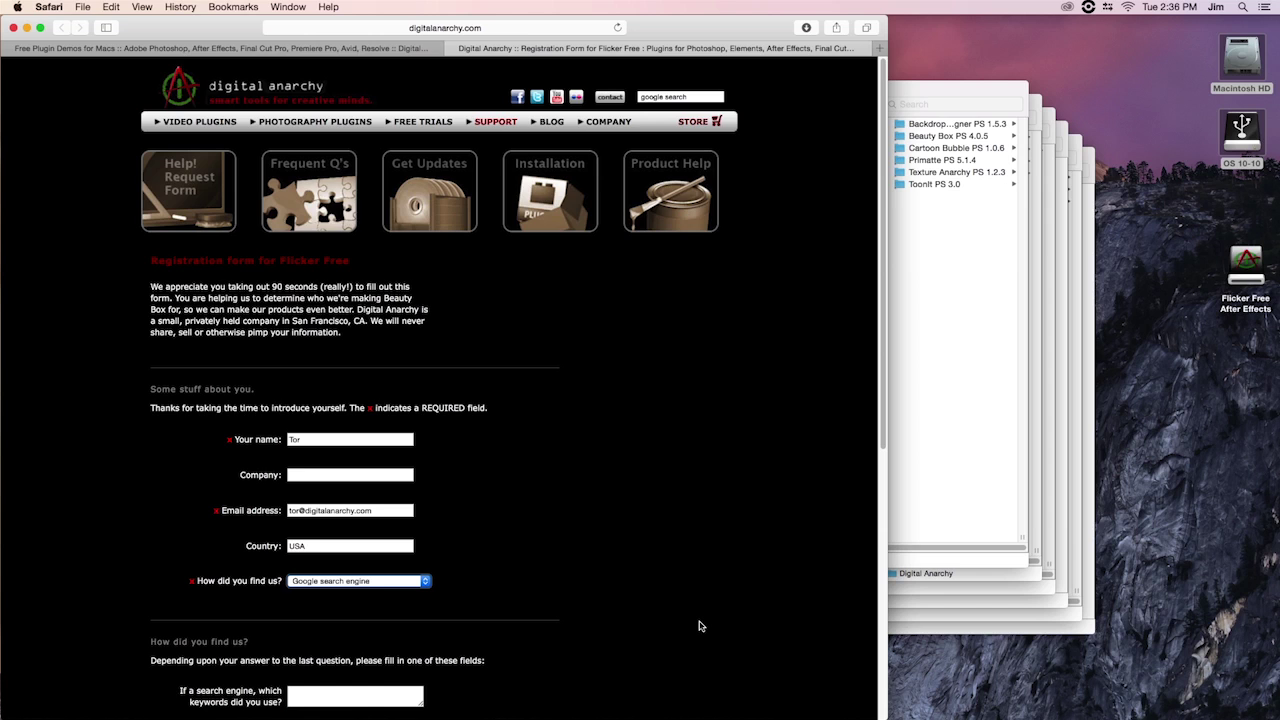
In Finder column view, show Applications > Adobe Photoshop CC 2015 > Plug-ins > Digital Anarchy
key(super+Tab)
key(super+Tab)
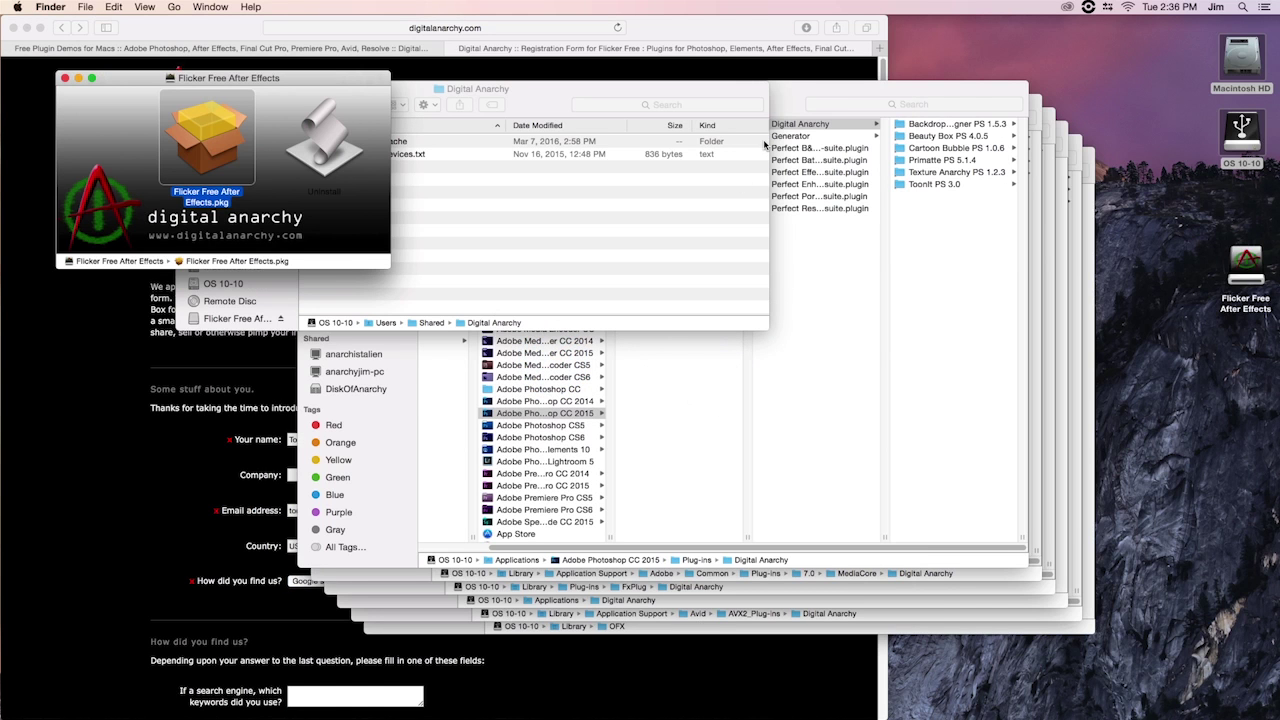
click(822, 91)
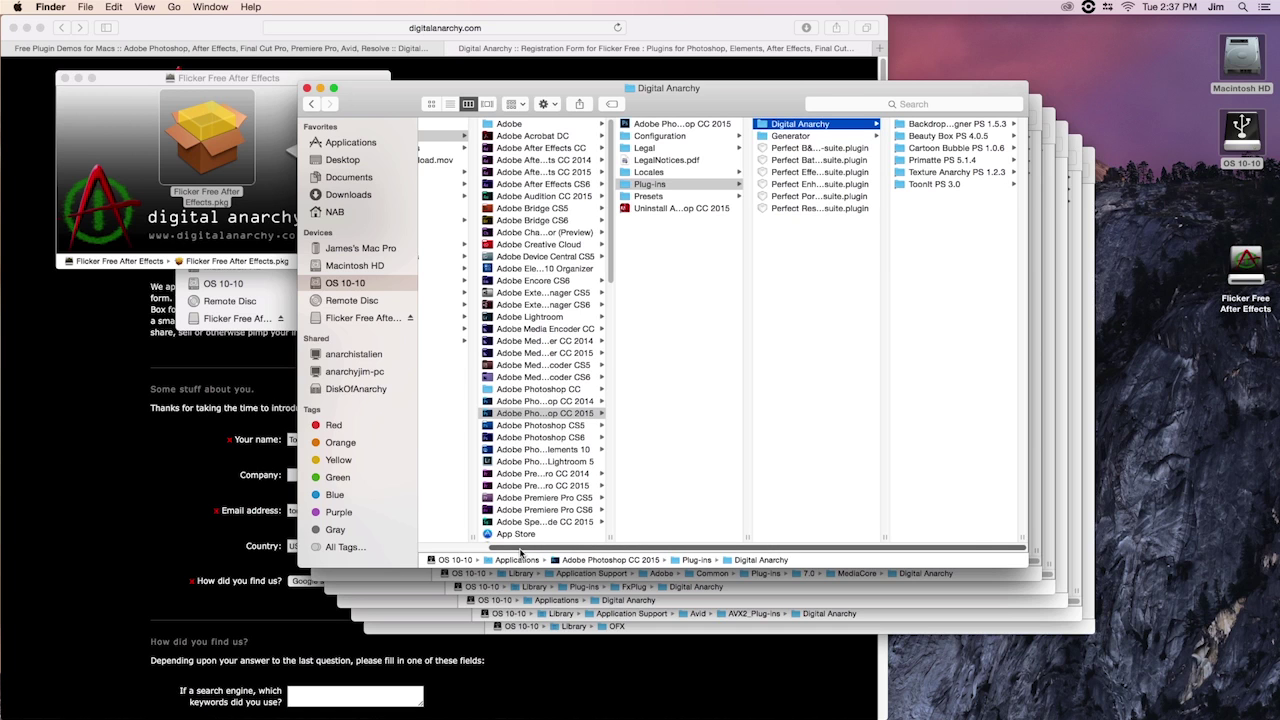
drag(520, 553, 451, 563)
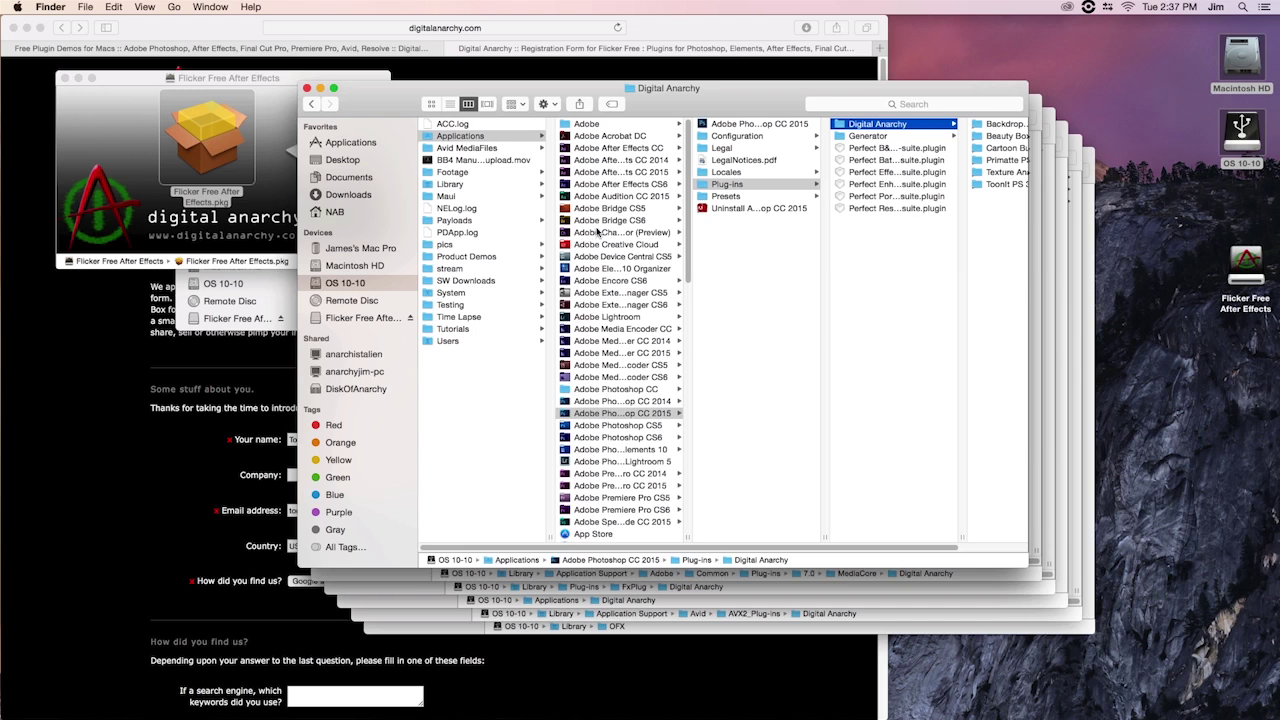
click(585, 416)
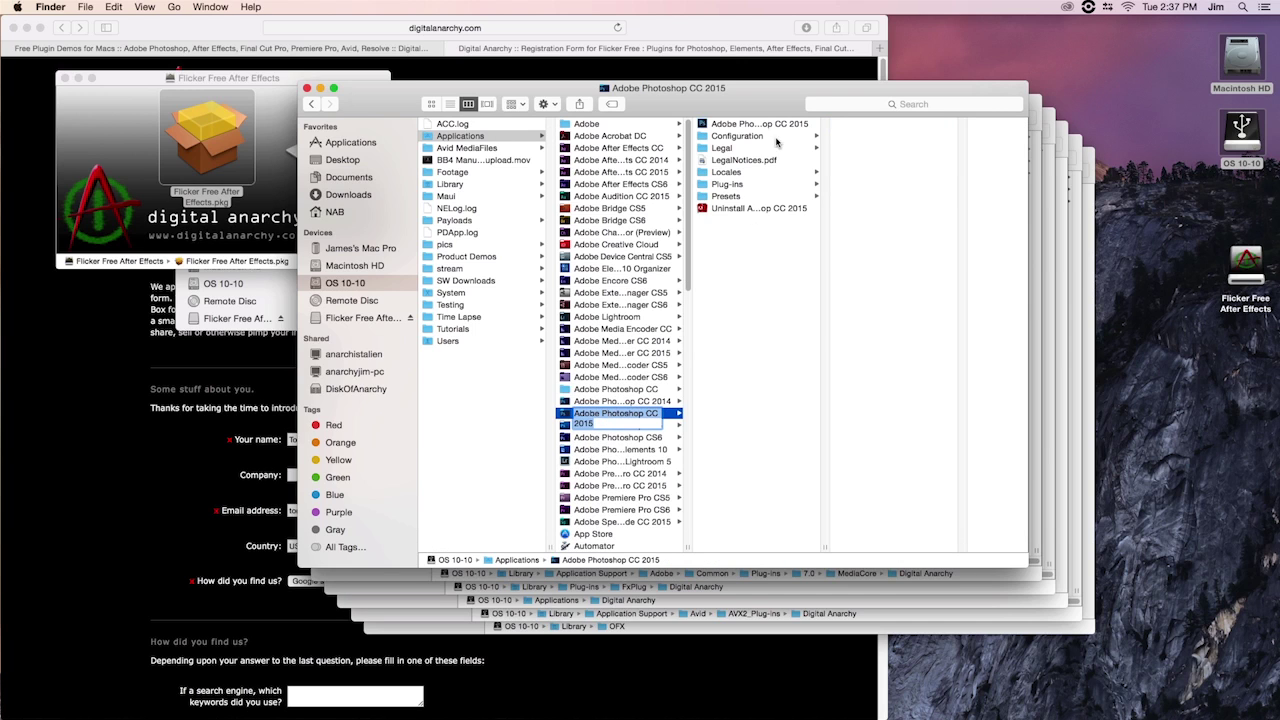
click(752, 188)
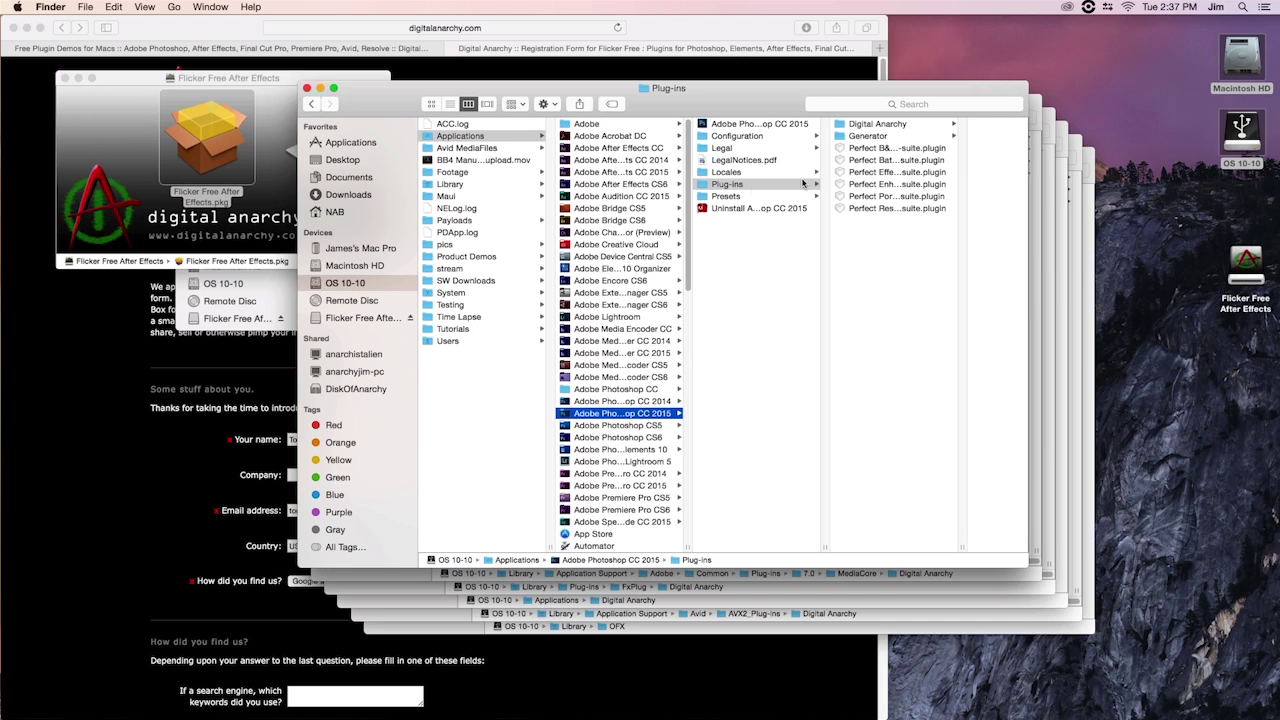
click(852, 126)
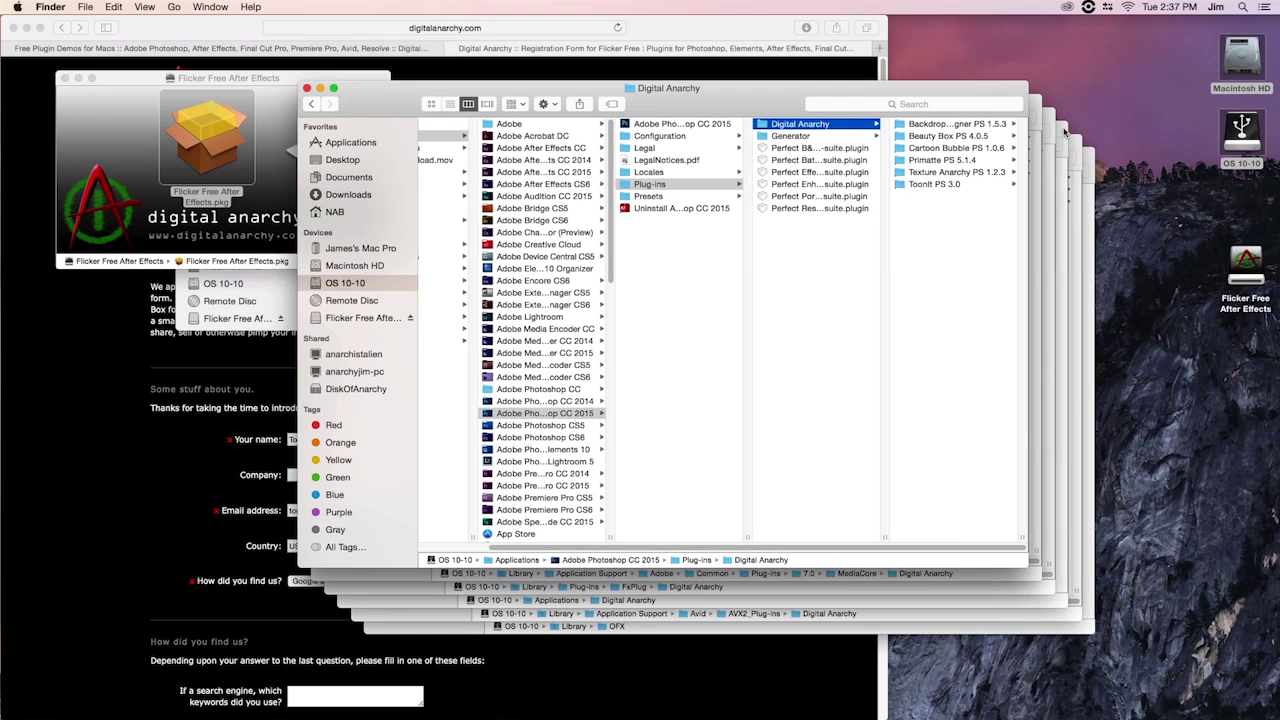
mouse_move(795, 549)
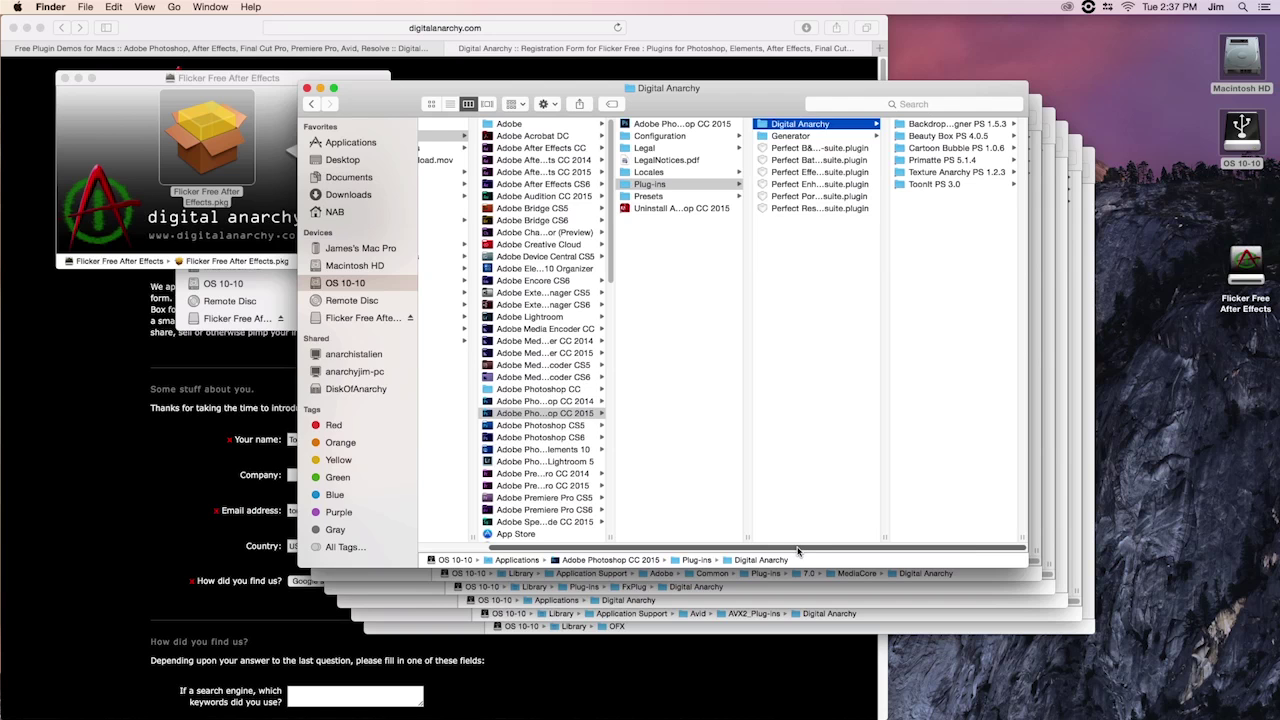
drag(797, 550, 689, 554)
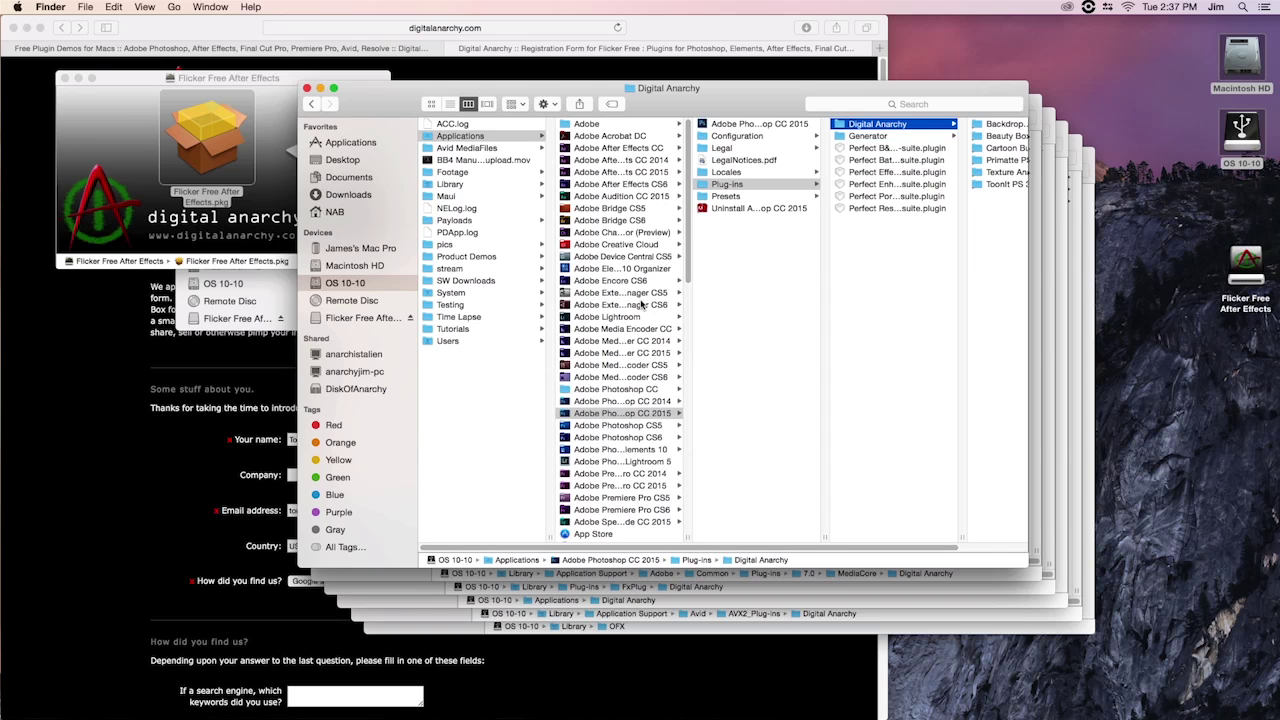
Inspect the Beauty Box, Primatte Event and ToonIt Lightroom folders under Applications > Digital Anarchy
click(503, 137)
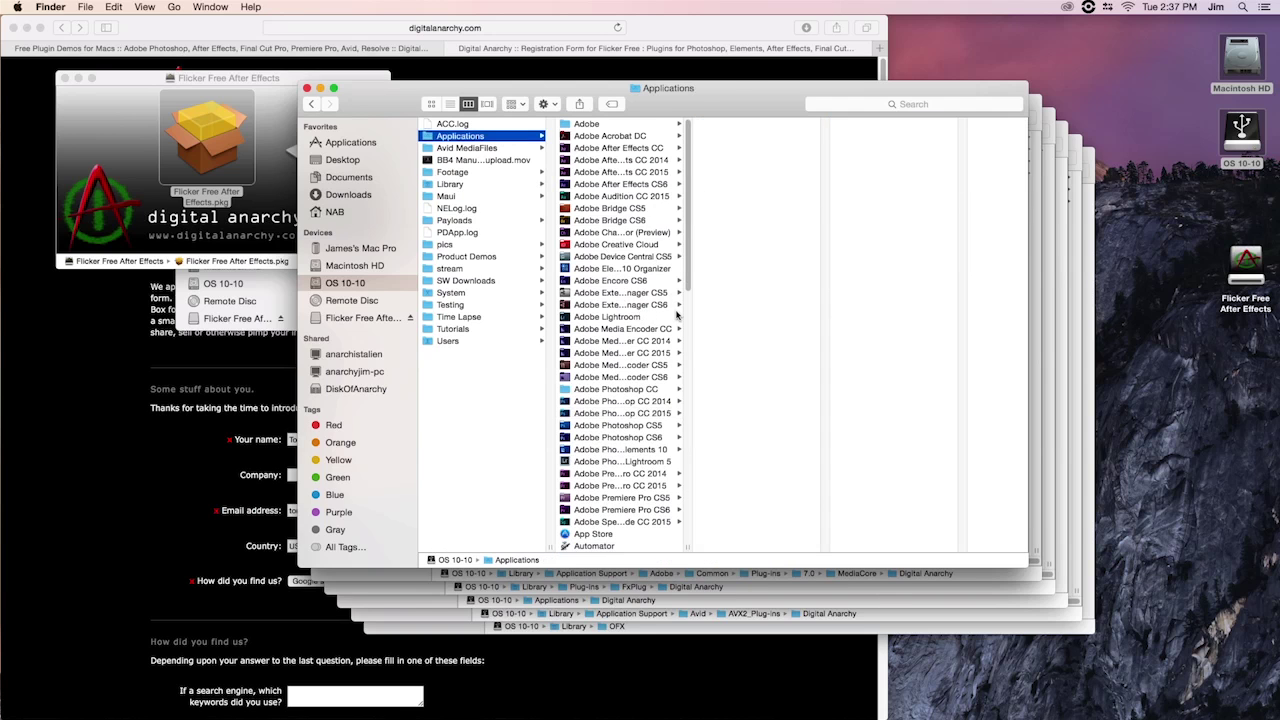
scroll(677, 314, down, 5)
scroll(677, 314, down, 5)
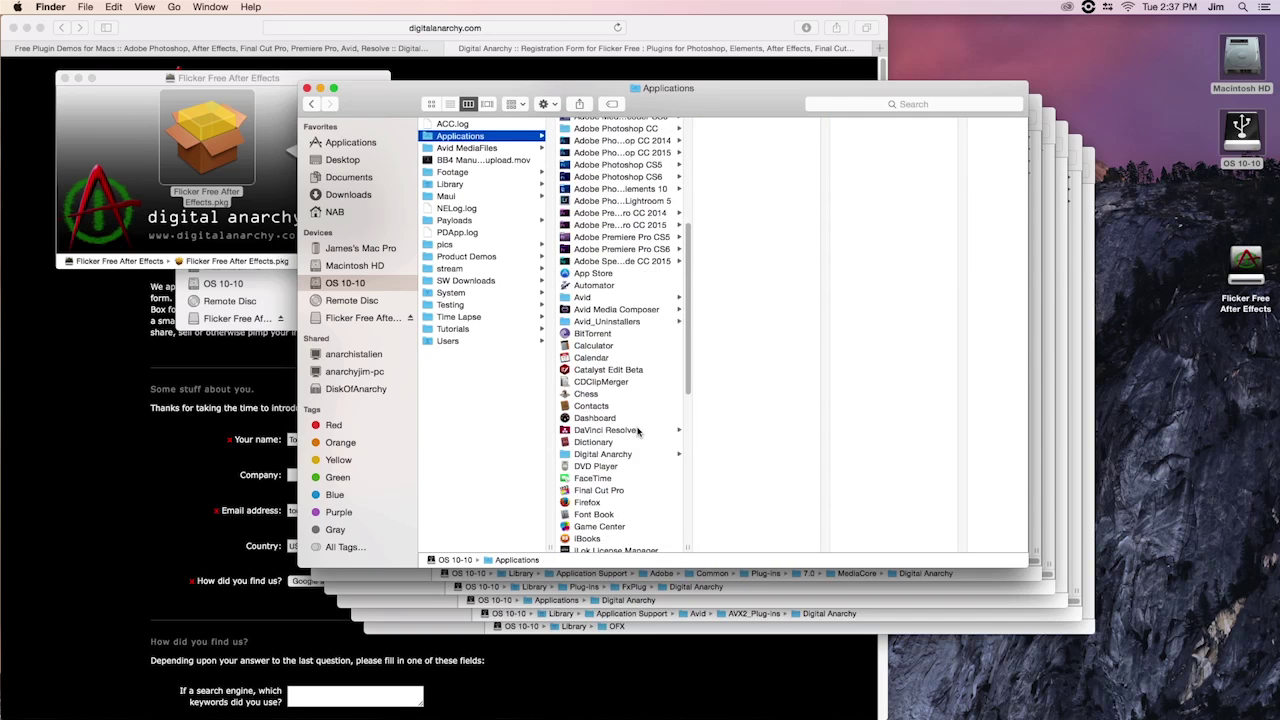
click(637, 455)
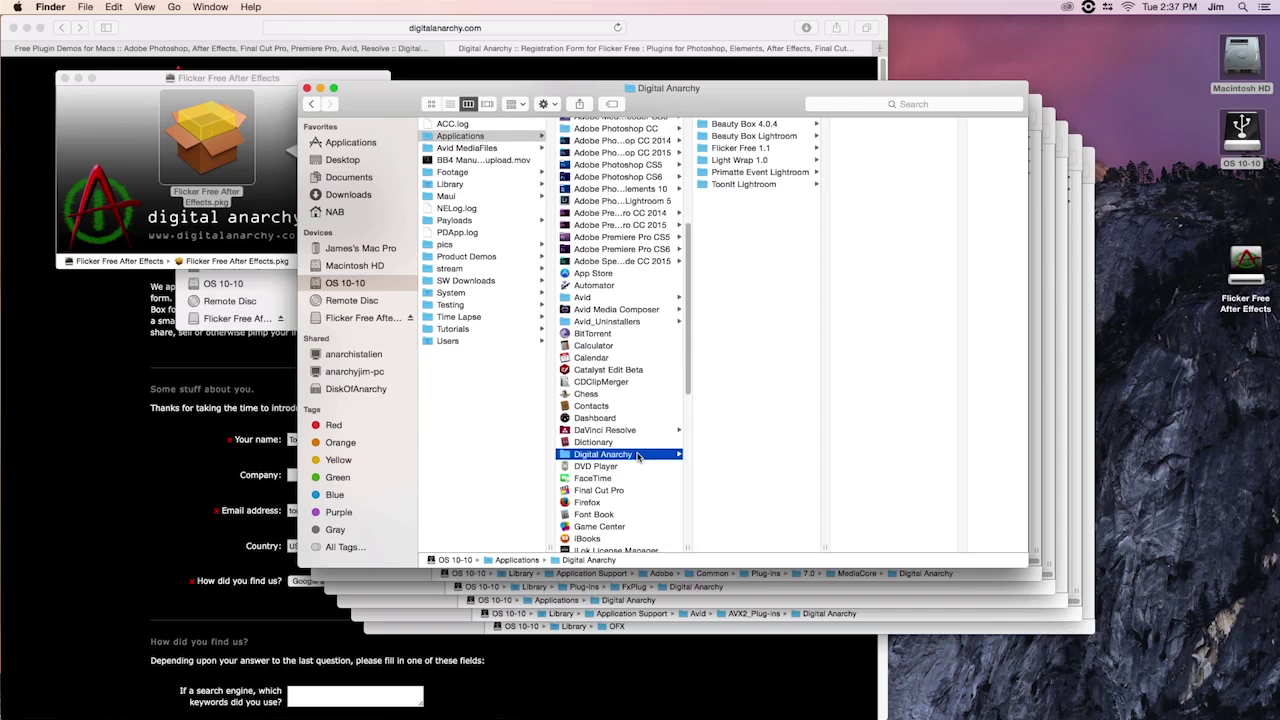
click(774, 137)
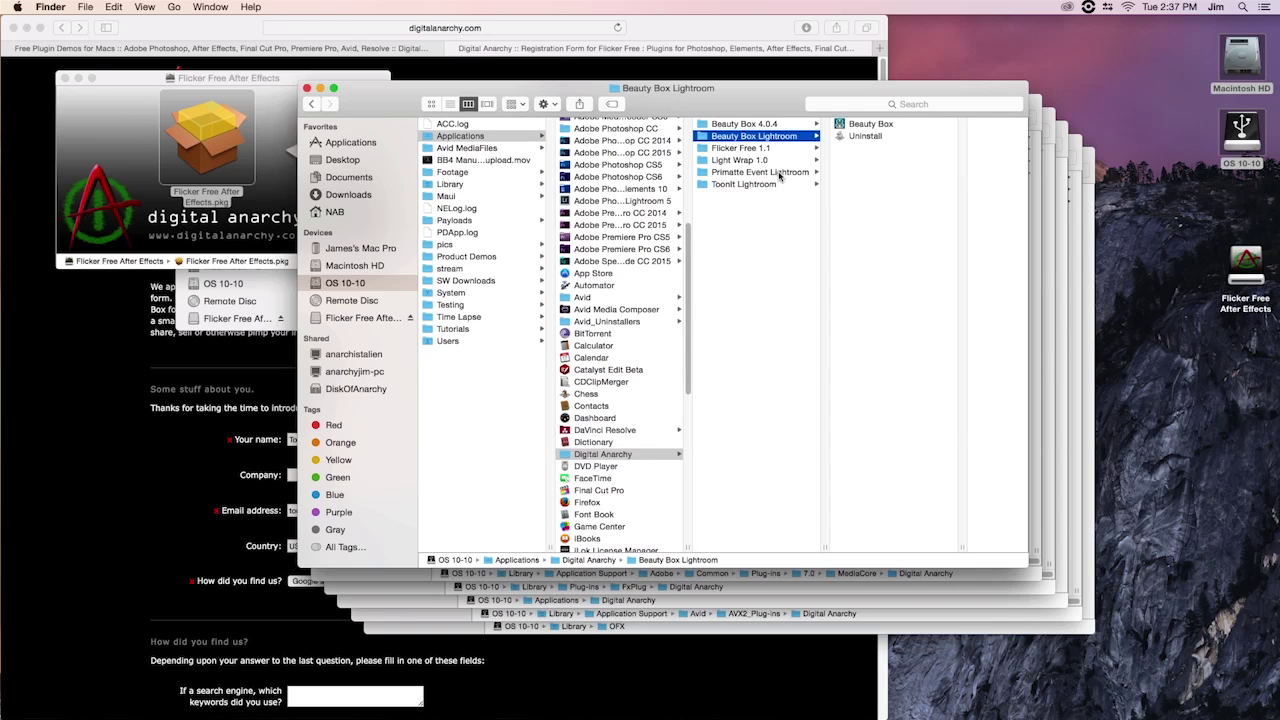
click(779, 175)
click(778, 185)
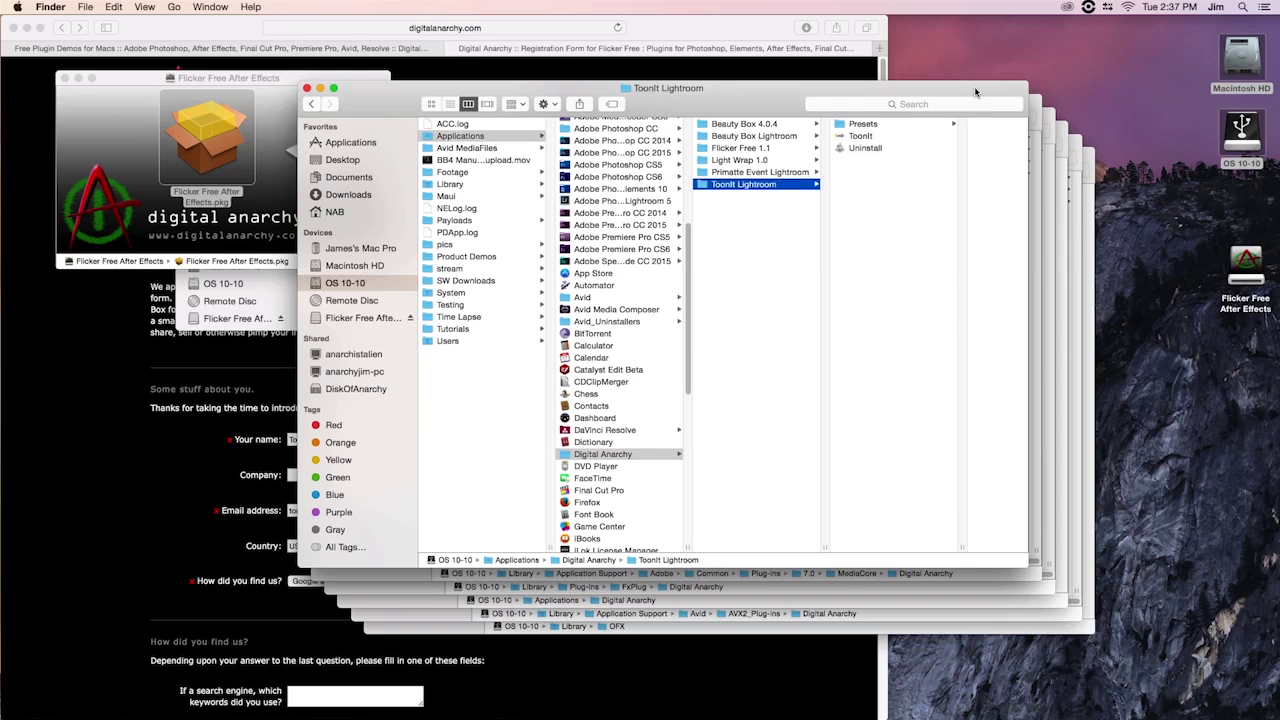
click(1035, 101)
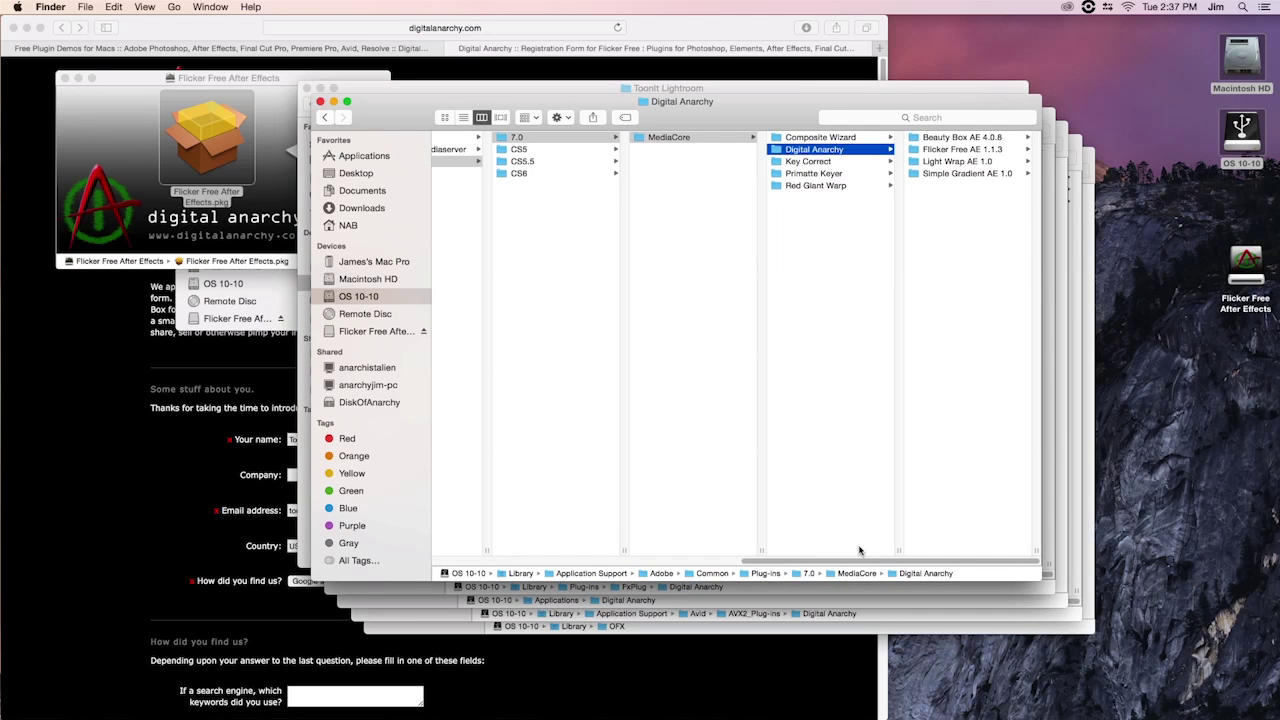
Browse Adobe Common > Plug-ins > 7.0 > MediaCore to the Digital Anarchy After Effects plug-ins
drag(860, 562, 545, 566)
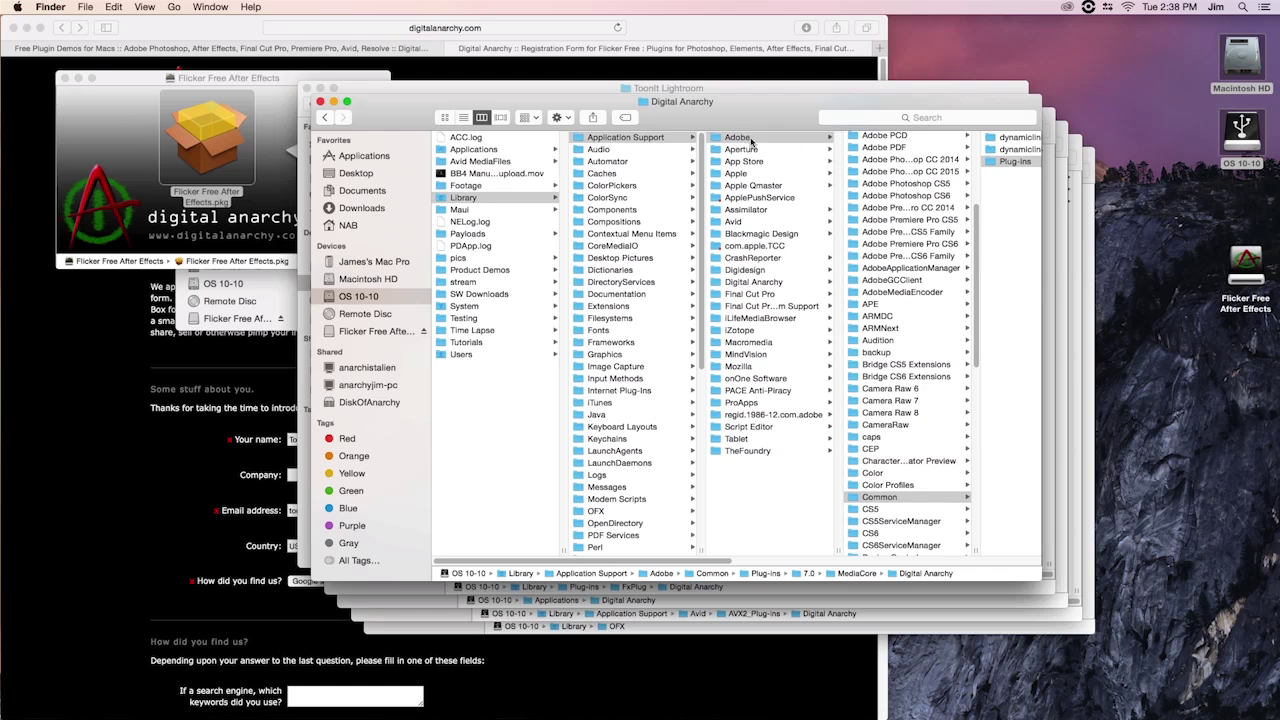
click(905, 497)
click(798, 140)
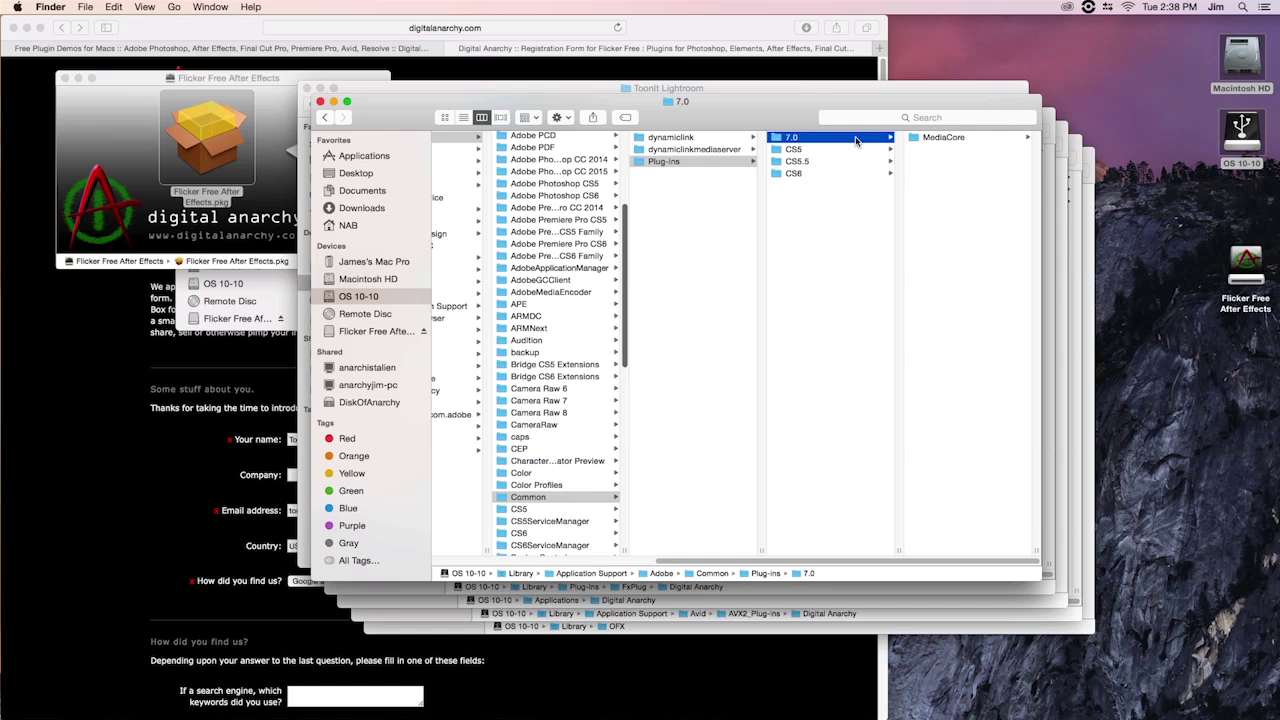
click(940, 137)
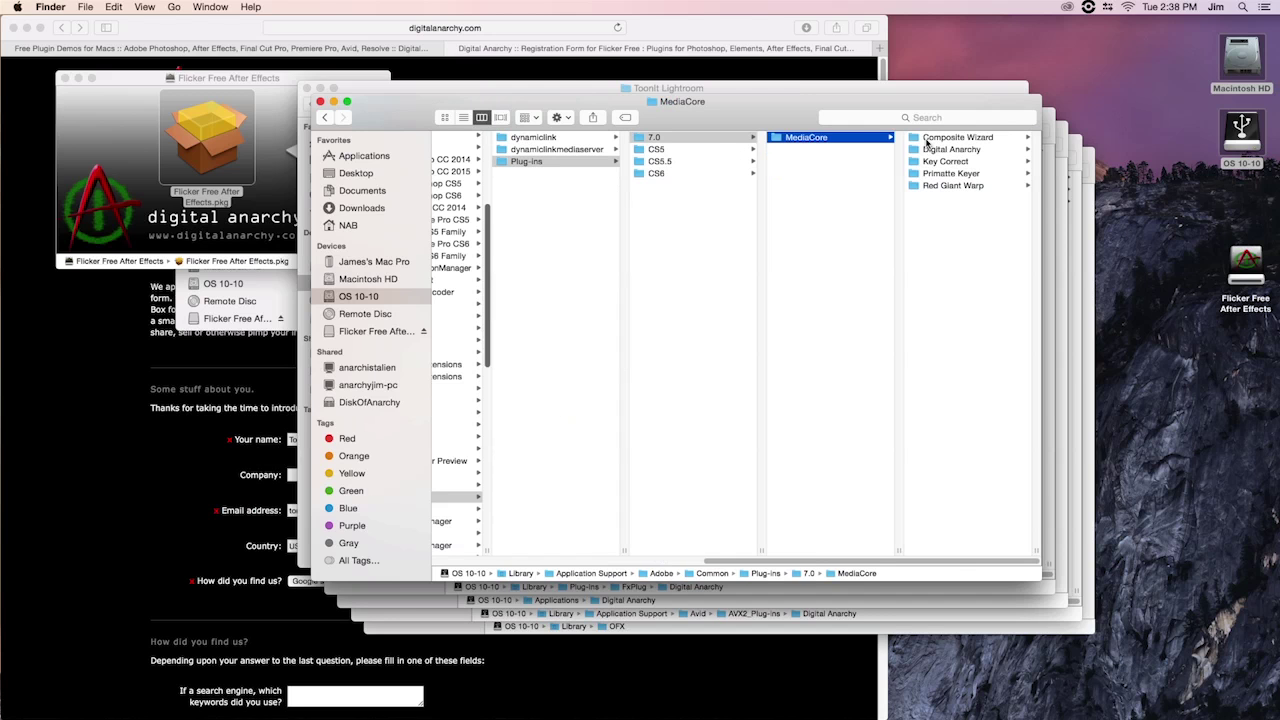
click(927, 139)
Show the FxPlug Digital Anarchy folder with Beauty Box 3.0.9, then open a new Finder window
key(Down)
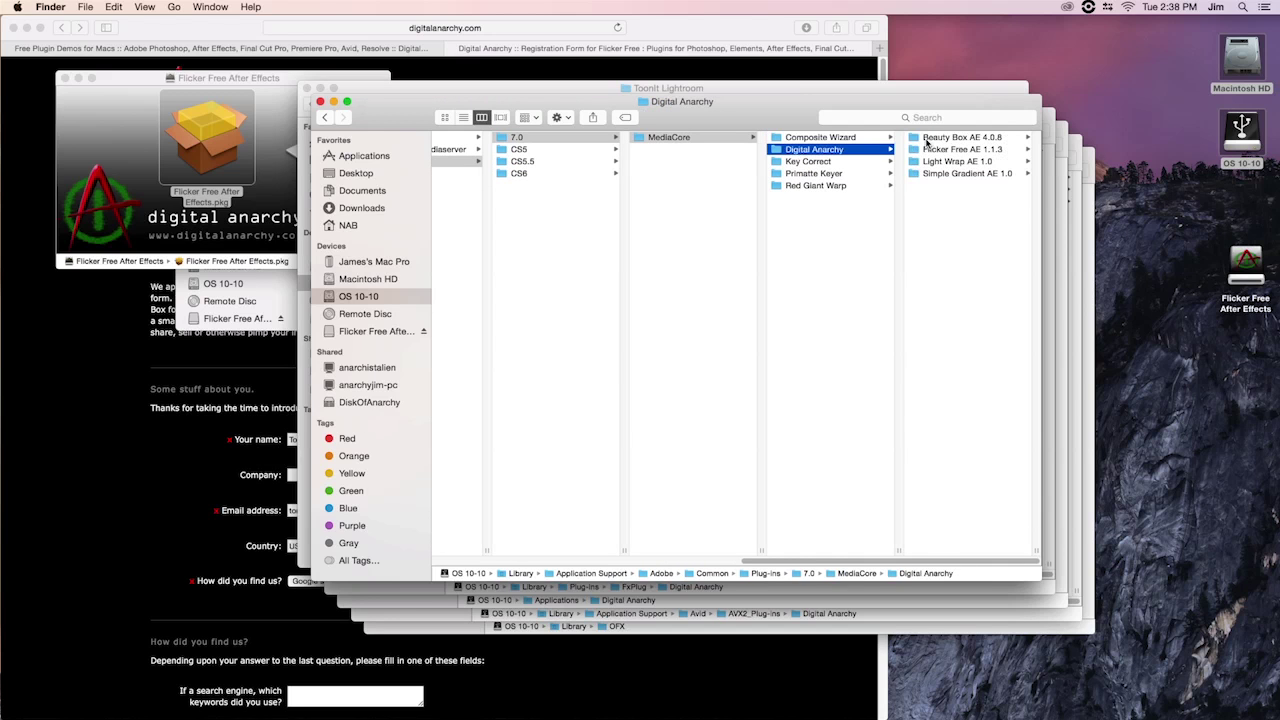
click(1047, 117)
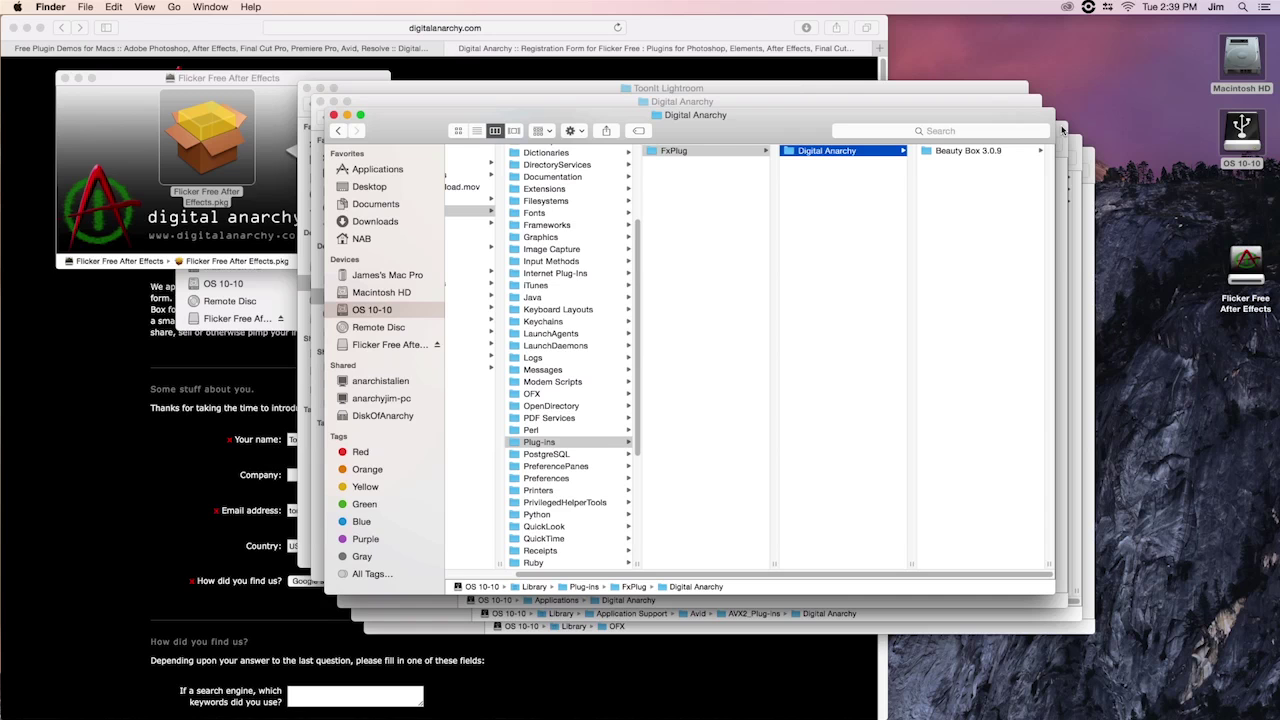
key(super+n)
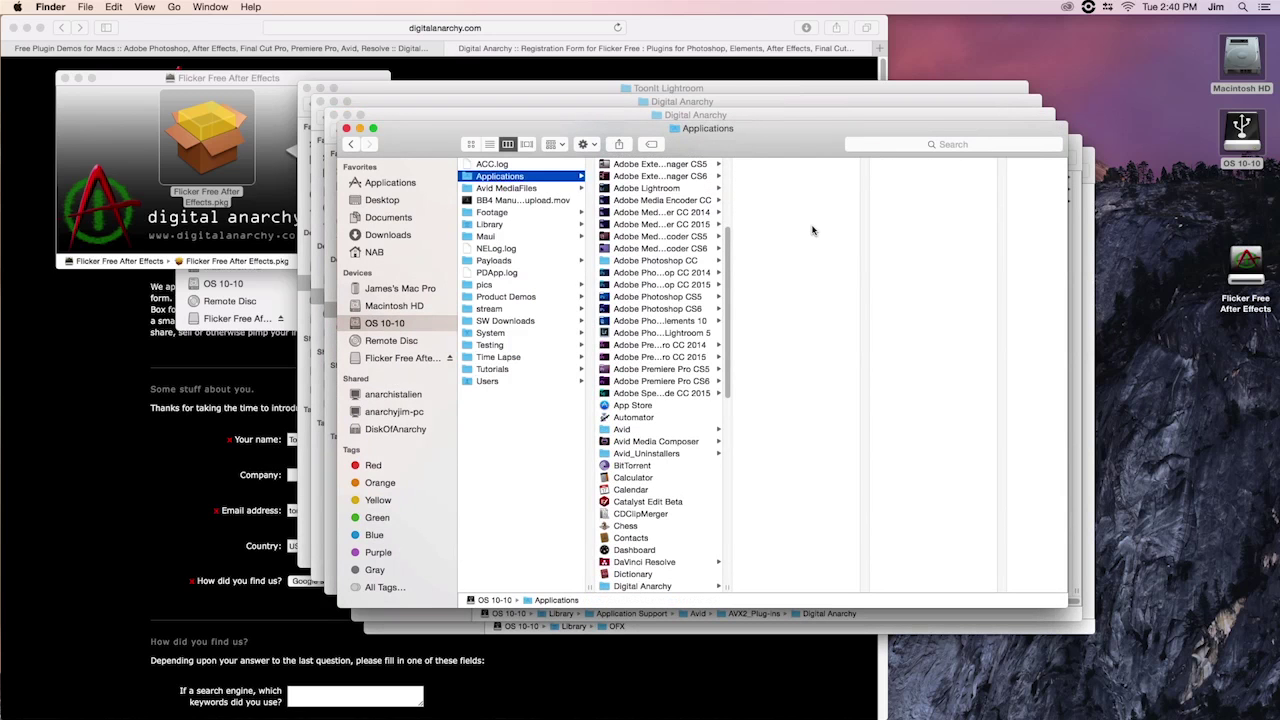
Open Applications > Digital Anarchy, then view the Avid AVX2_Plug-ins and OFX folder windows
click(665, 586)
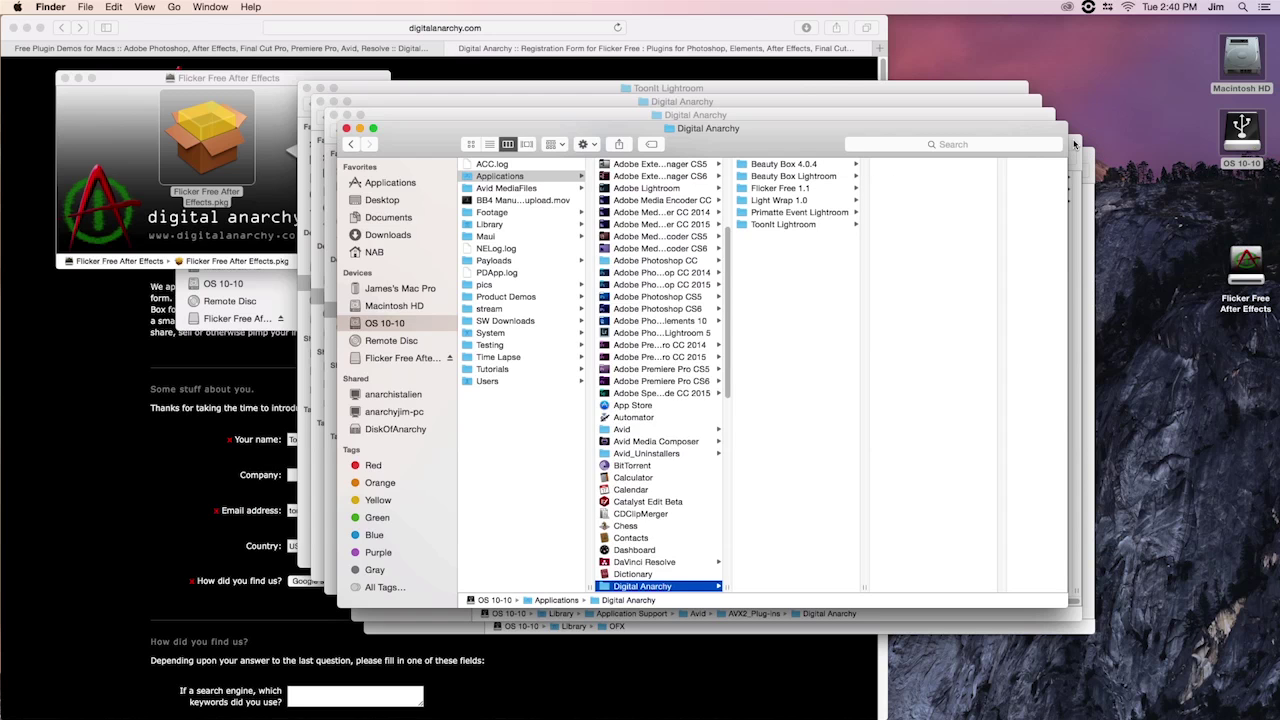
click(1074, 144)
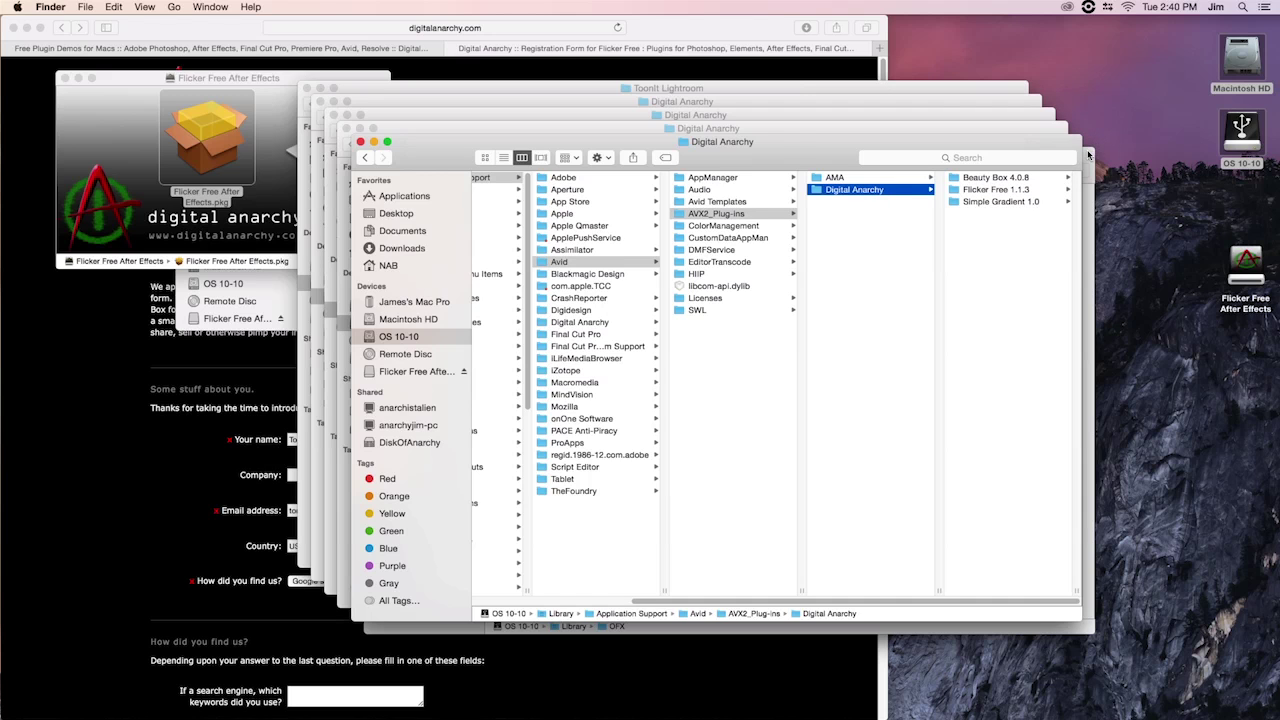
click(1088, 153)
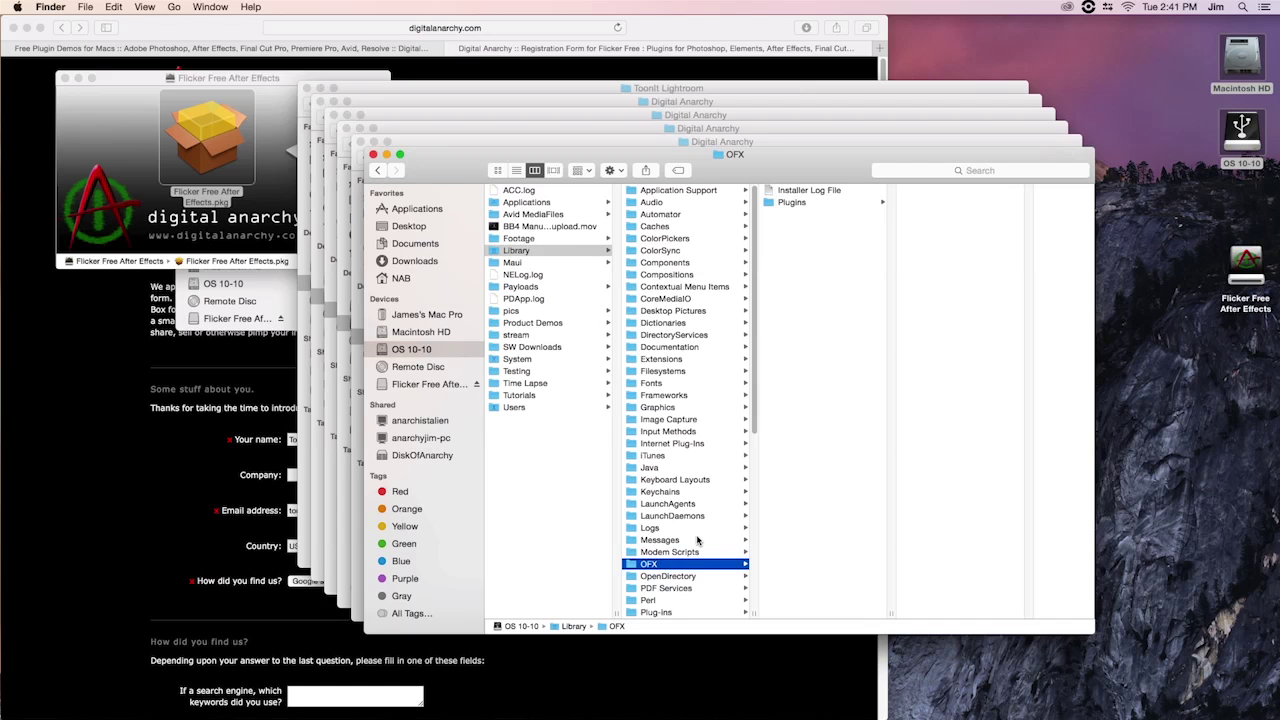
Browse to the Digital Anarchy folder under Library > OFX > Plugins in column view
click(866, 203)
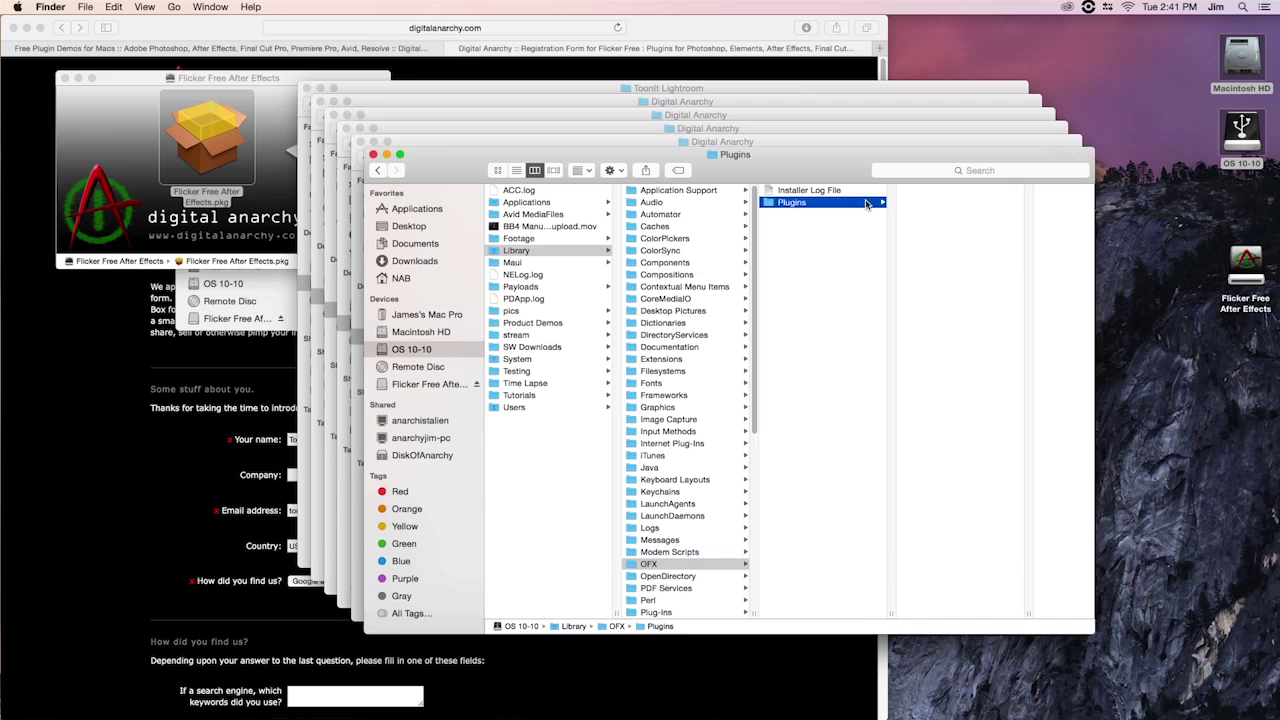
click(929, 191)
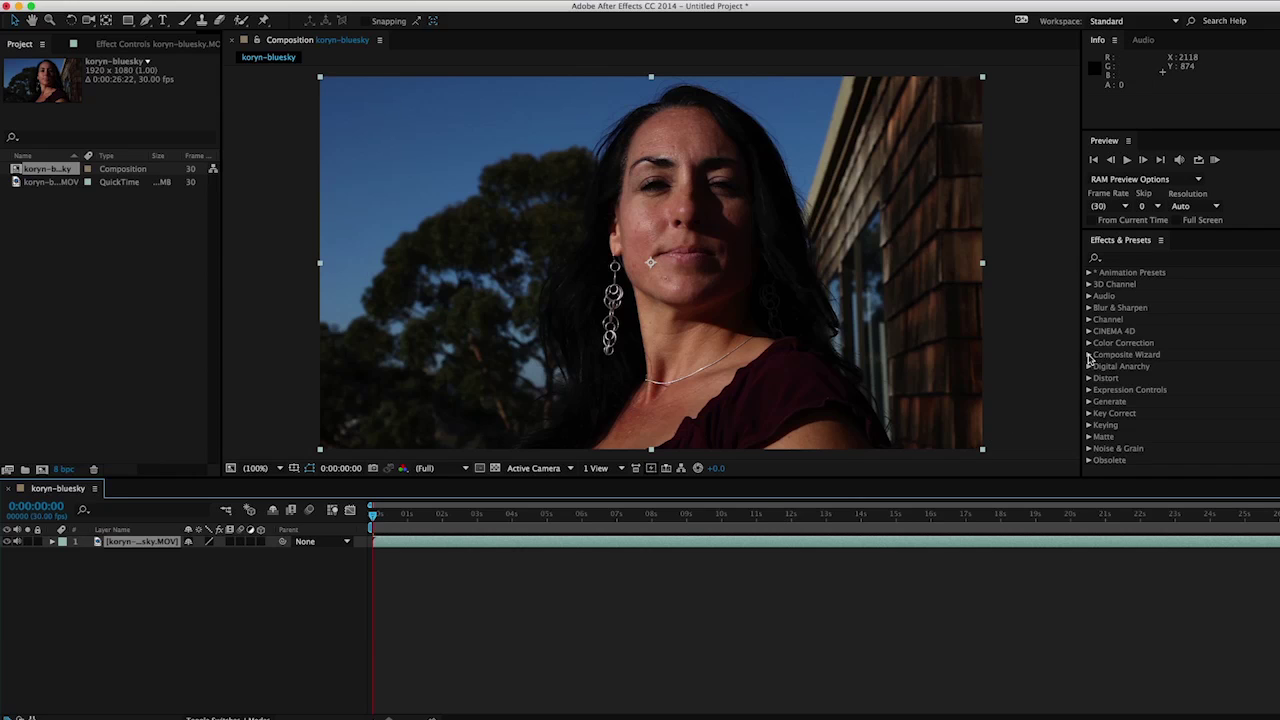
Drag Beauty Box from the Digital Anarchy effects onto the koryn-bluesky layer in After Effects
click(1152, 246)
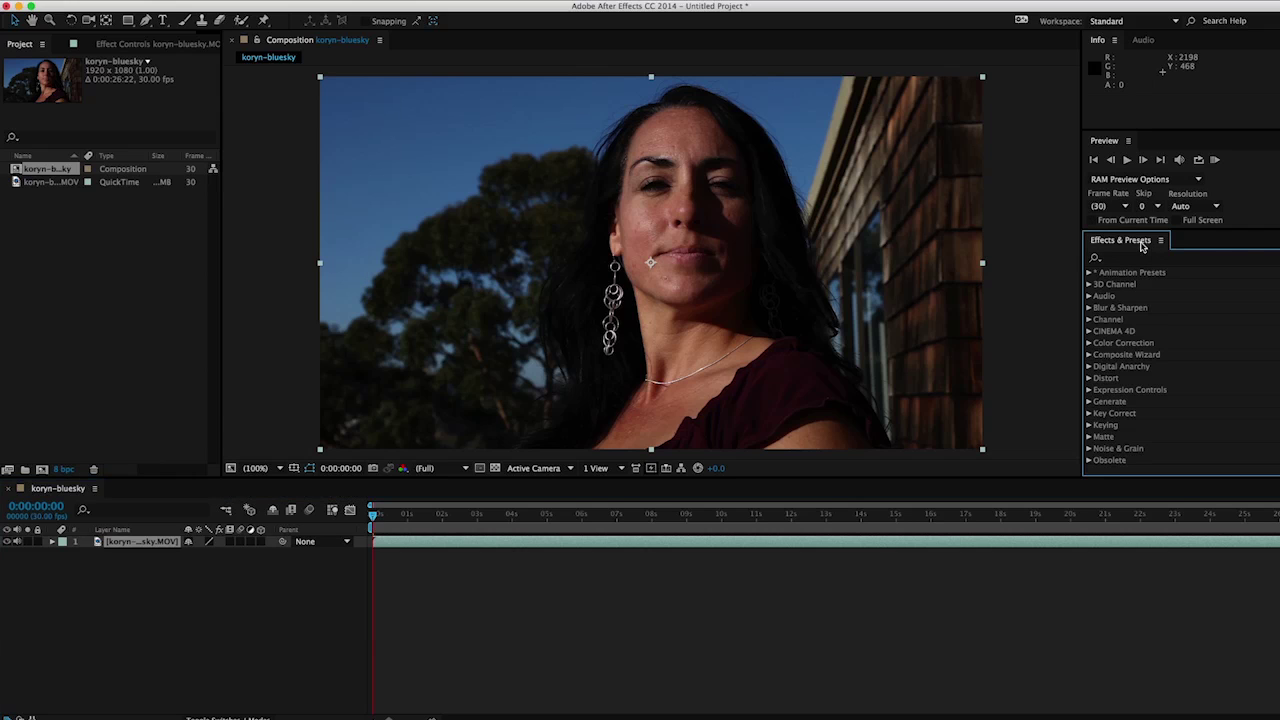
click(1089, 367)
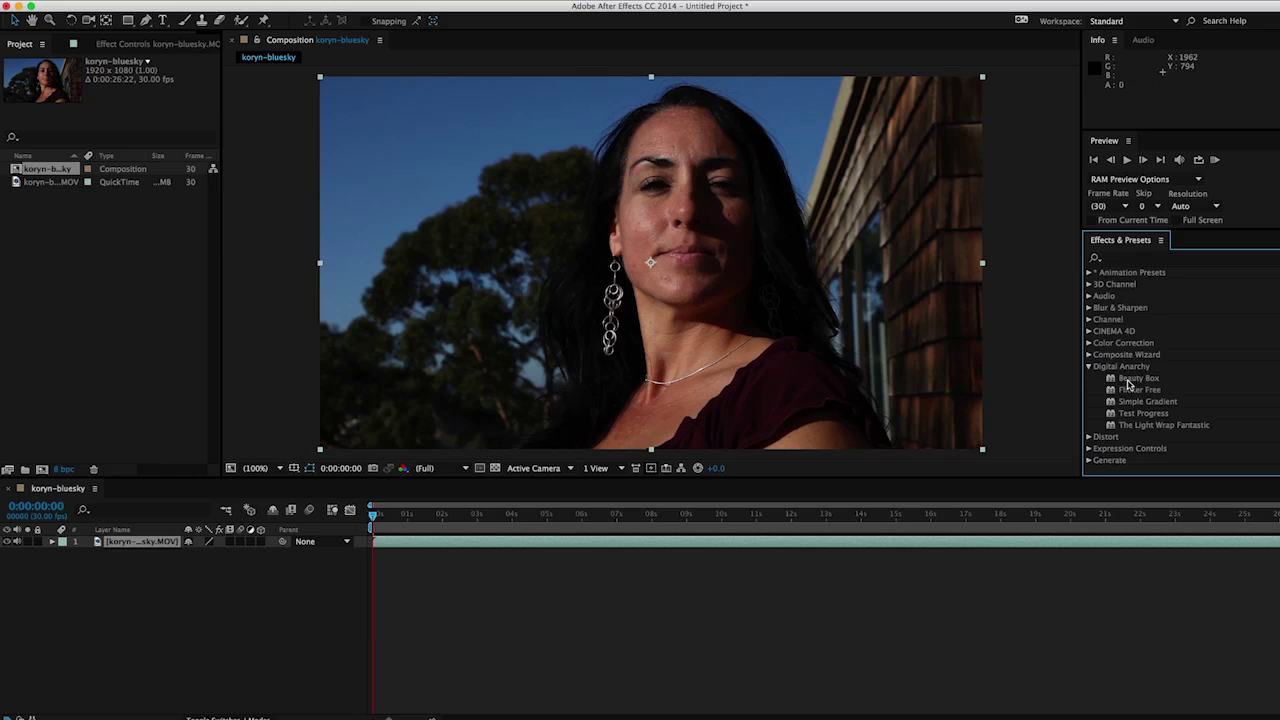
click(1114, 380)
drag(1112, 381, 119, 541)
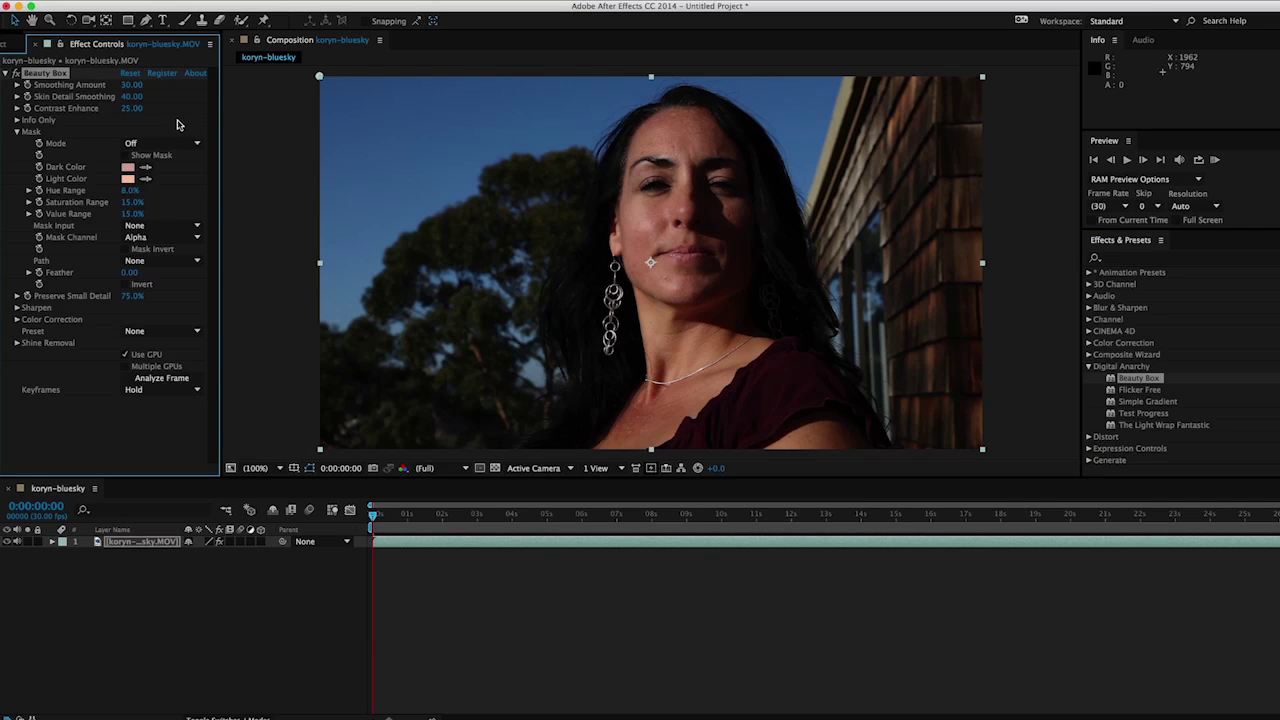
key(super+Tab)
key(super+Tab)
key(super+Tab)
key(super+Tab)
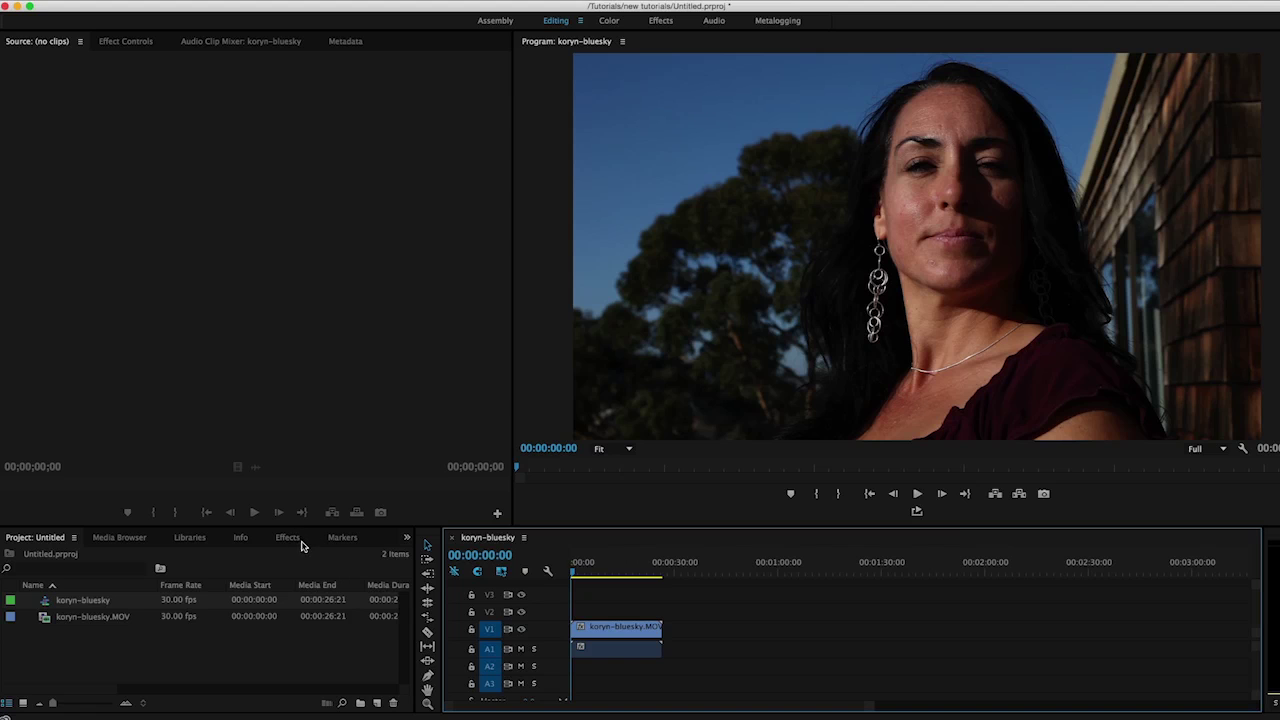
Apply Beauty Box from Video Effects > Digital Anarchy to the V1 koryn-bluesky clip and show Effect Controls
click(287, 540)
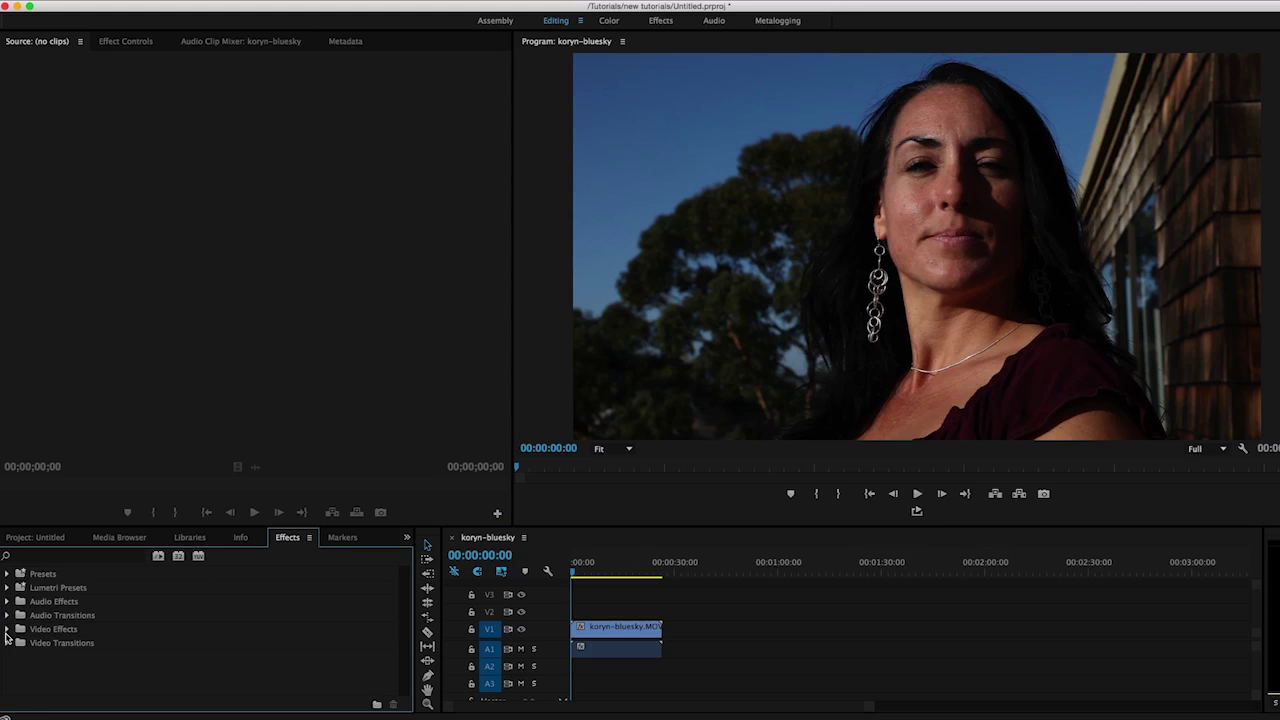
click(7, 630)
scroll(150, 644, down, 3)
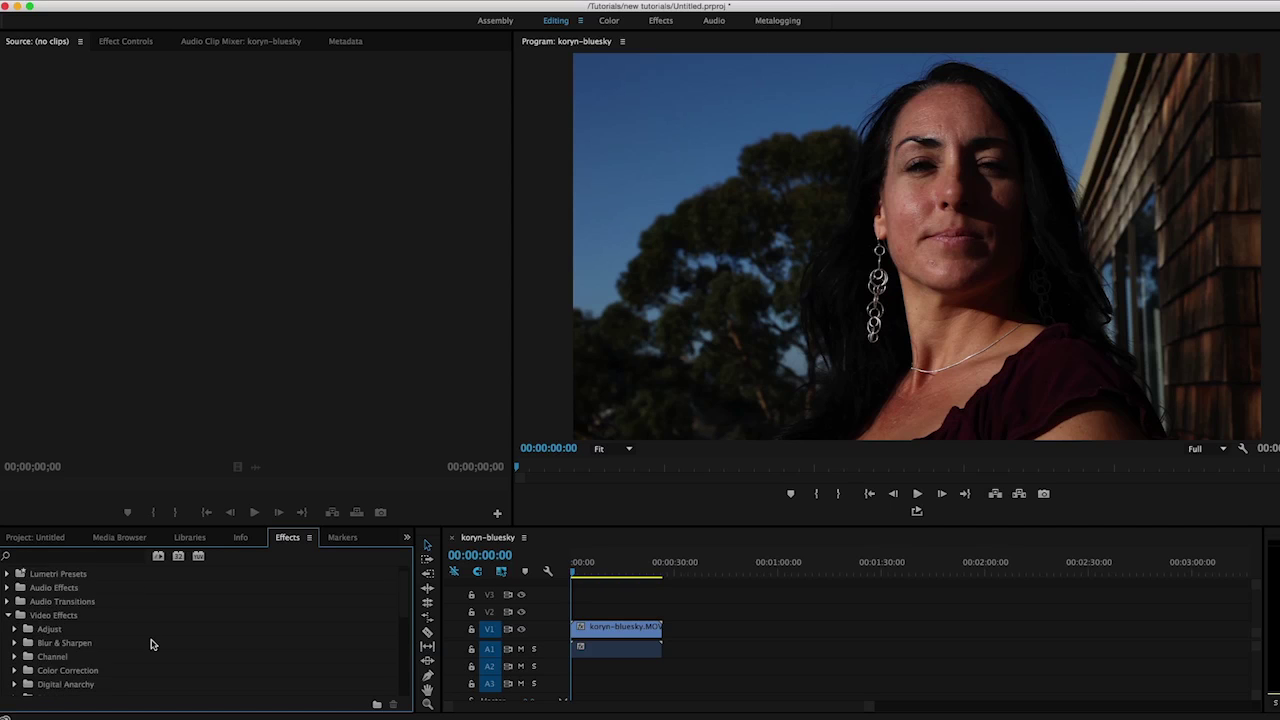
scroll(150, 644, down, 1)
click(69, 645)
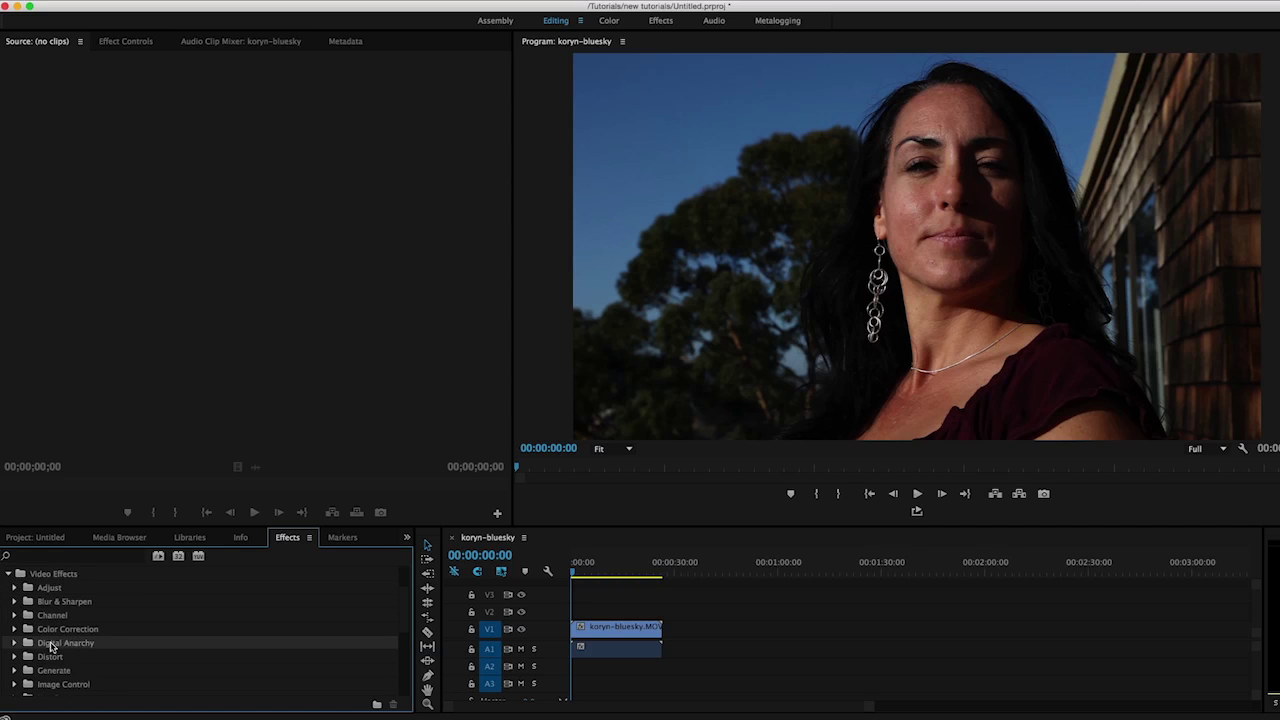
click(15, 645)
scroll(40, 644, down, 2)
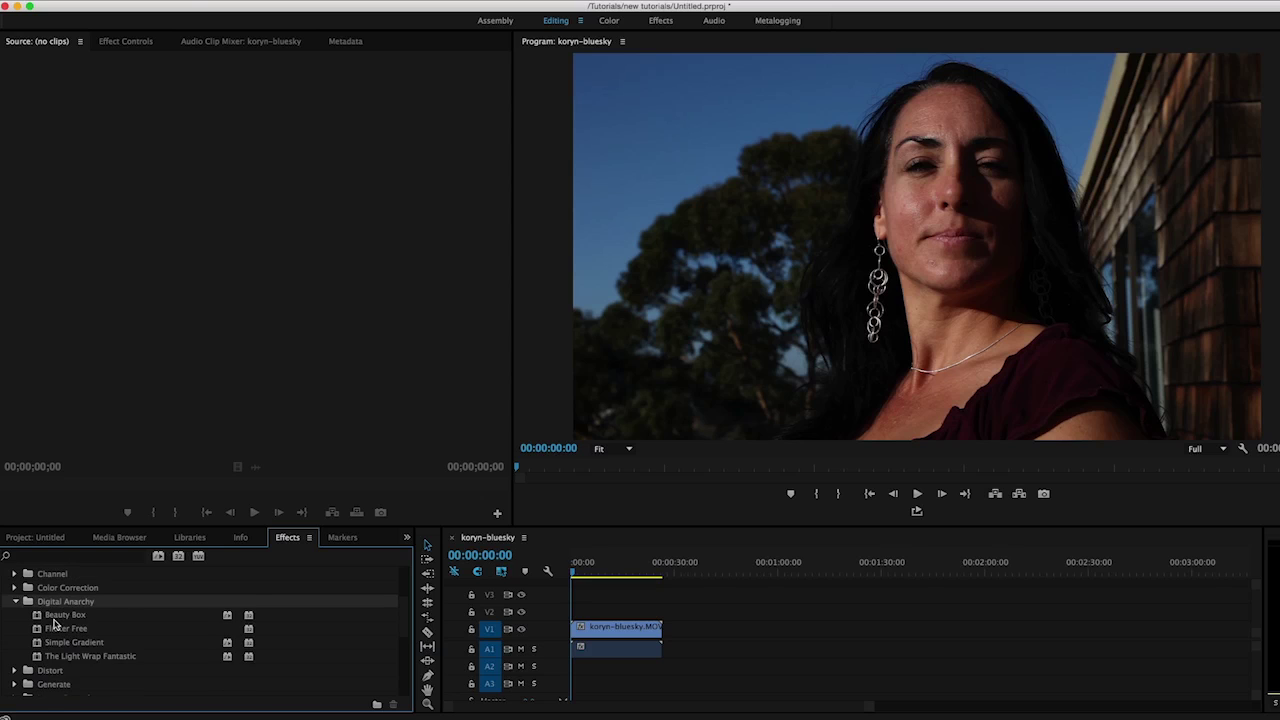
click(40, 617)
drag(40, 617, 584, 632)
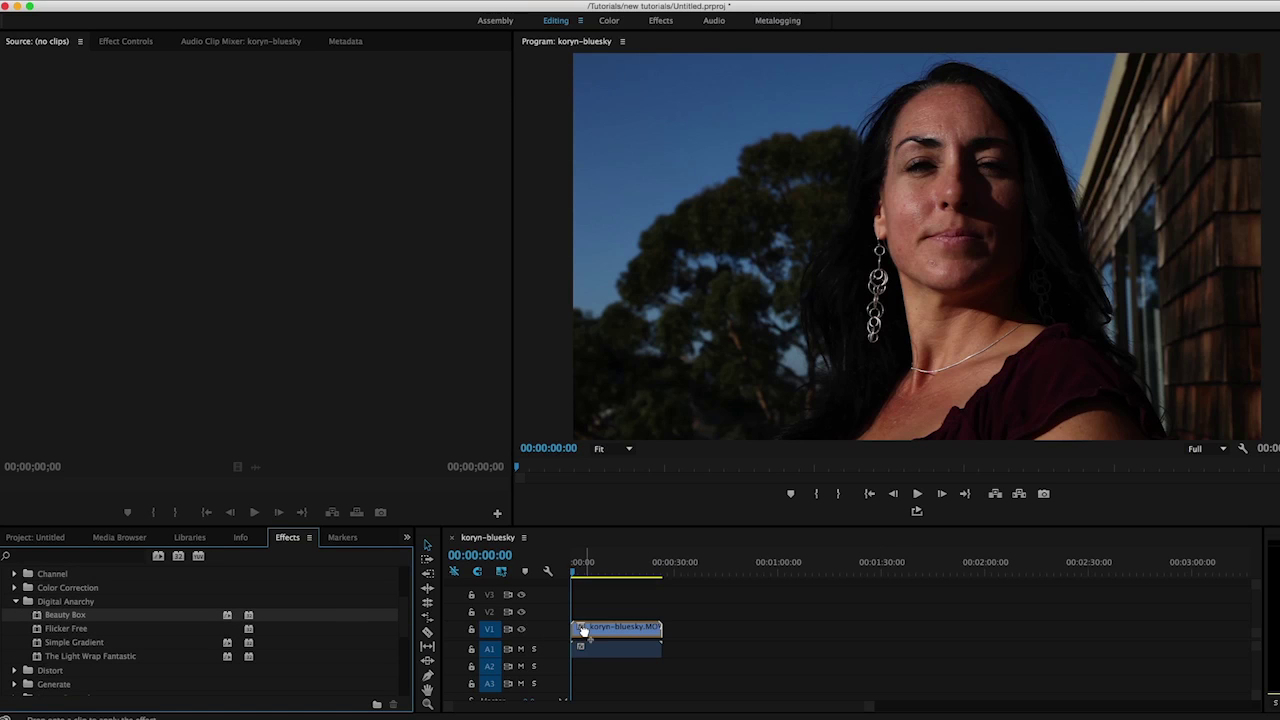
drag(584, 632, 586, 635)
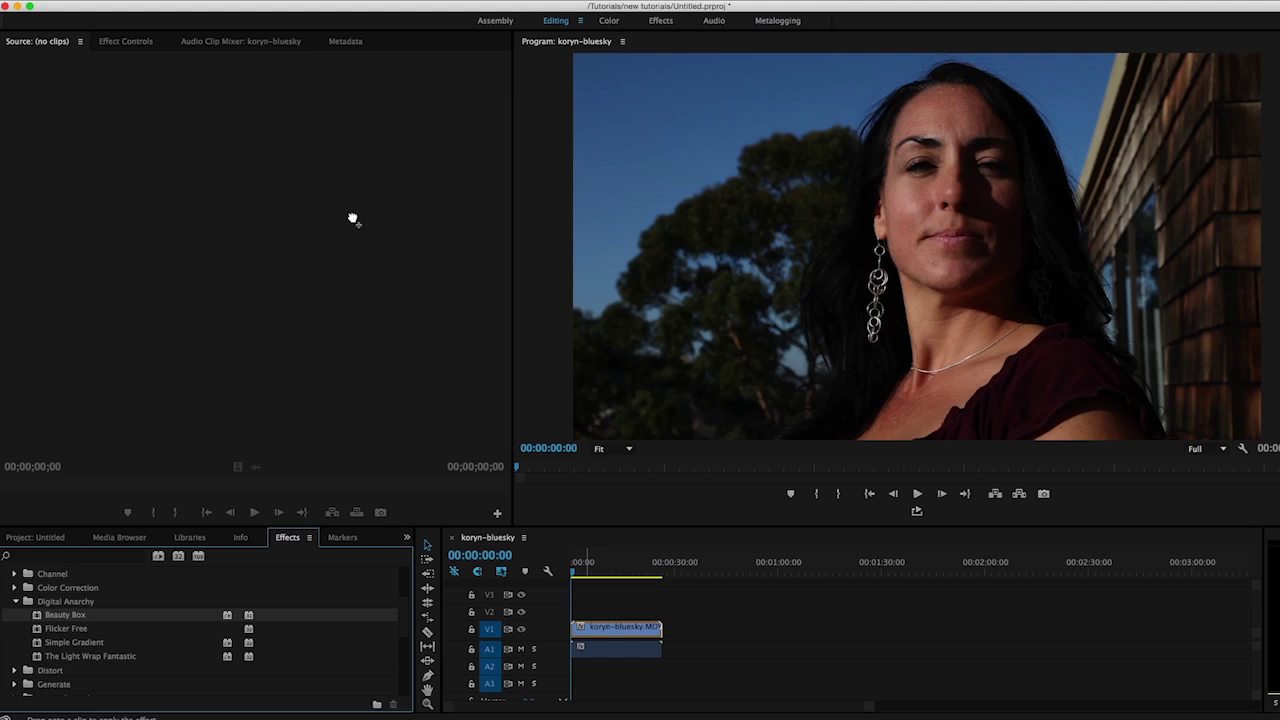
click(124, 45)
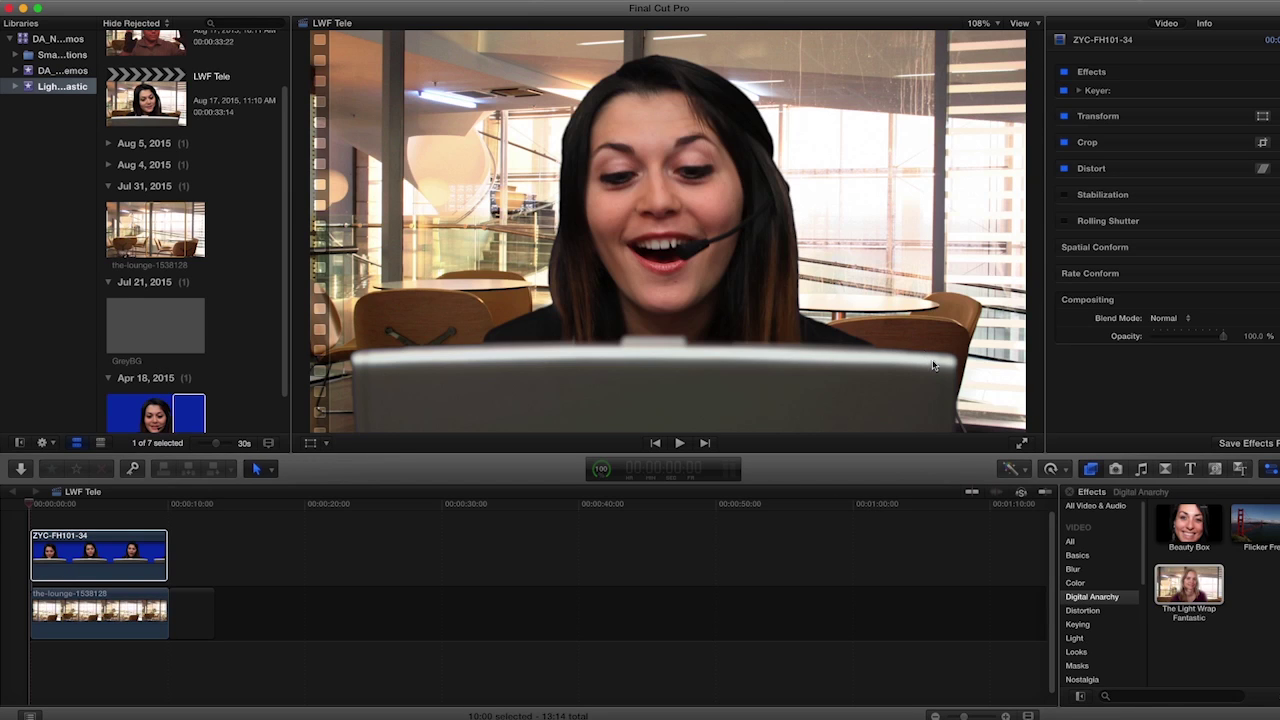
Drag The Light Wrap Fantastic from the Digital Anarchy effects onto clip ZYC-FH101-34
click(1091, 470)
click(1091, 470)
click(1190, 590)
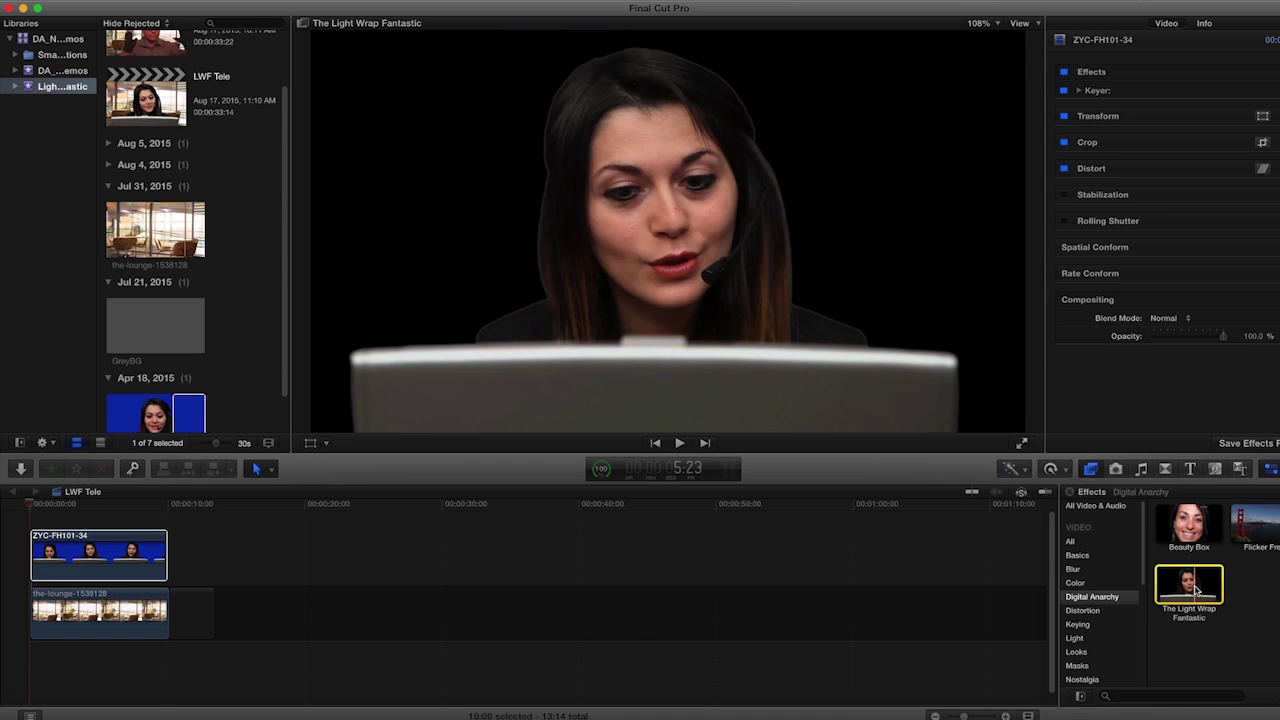
drag(1197, 590, 108, 560)
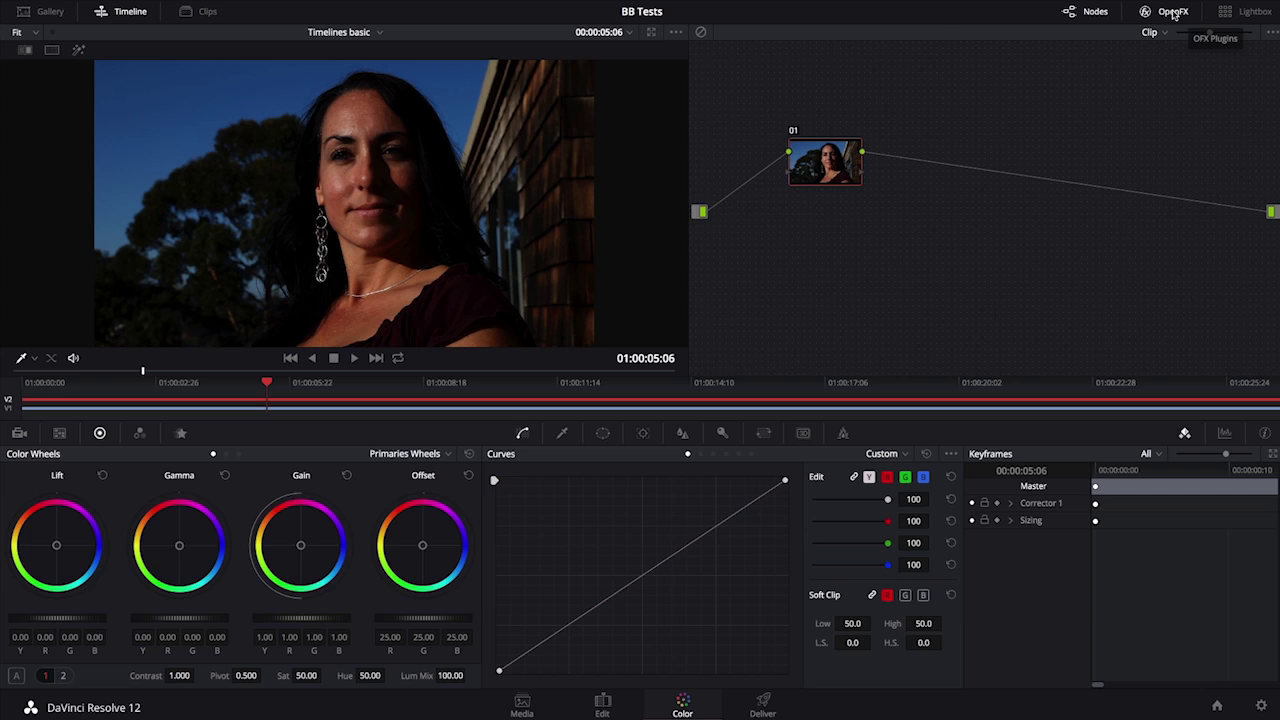
Drag Beauty Box from the OpenFX library onto node 01 and scroll through its settings
click(1173, 12)
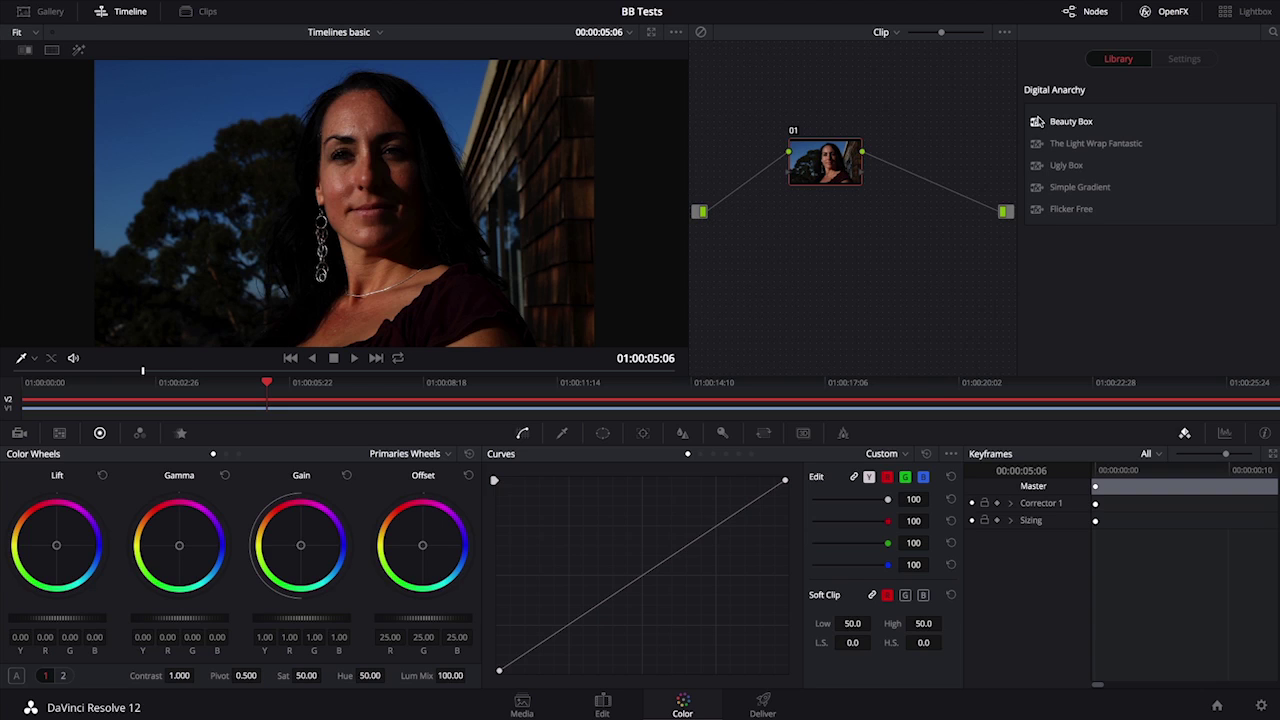
drag(1037, 124, 827, 162)
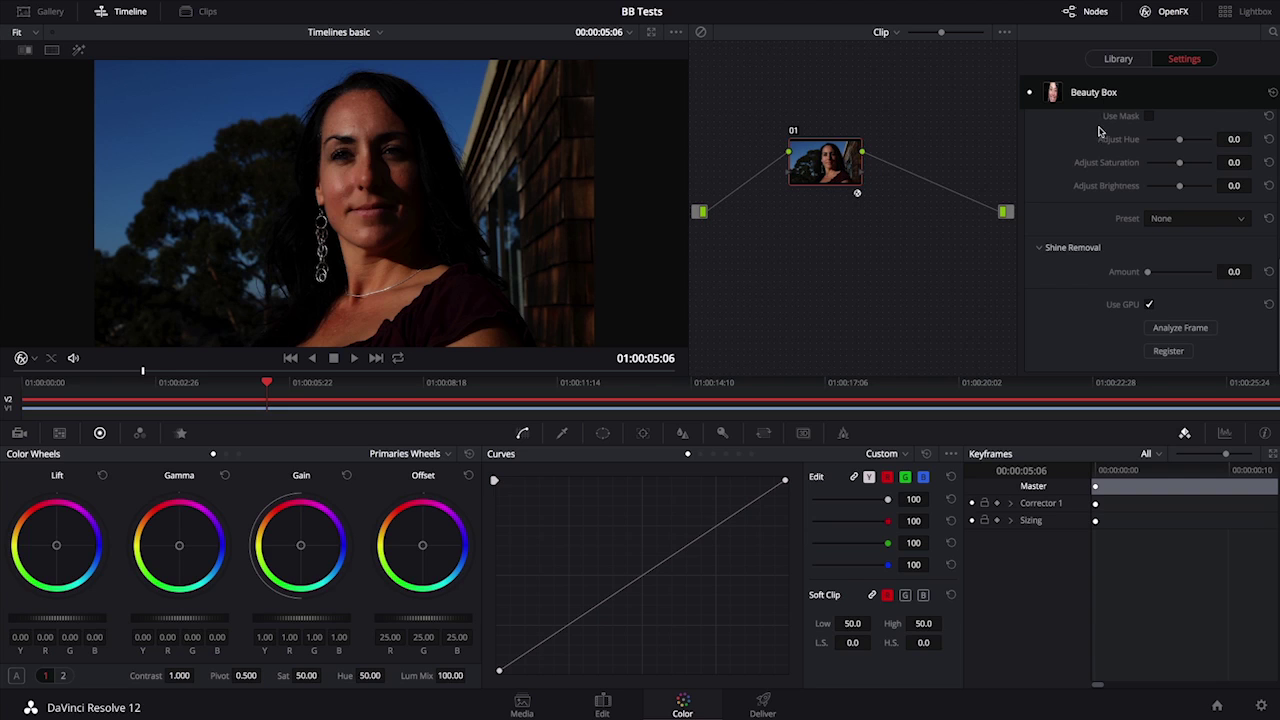
scroll(1128, 124, up, 2)
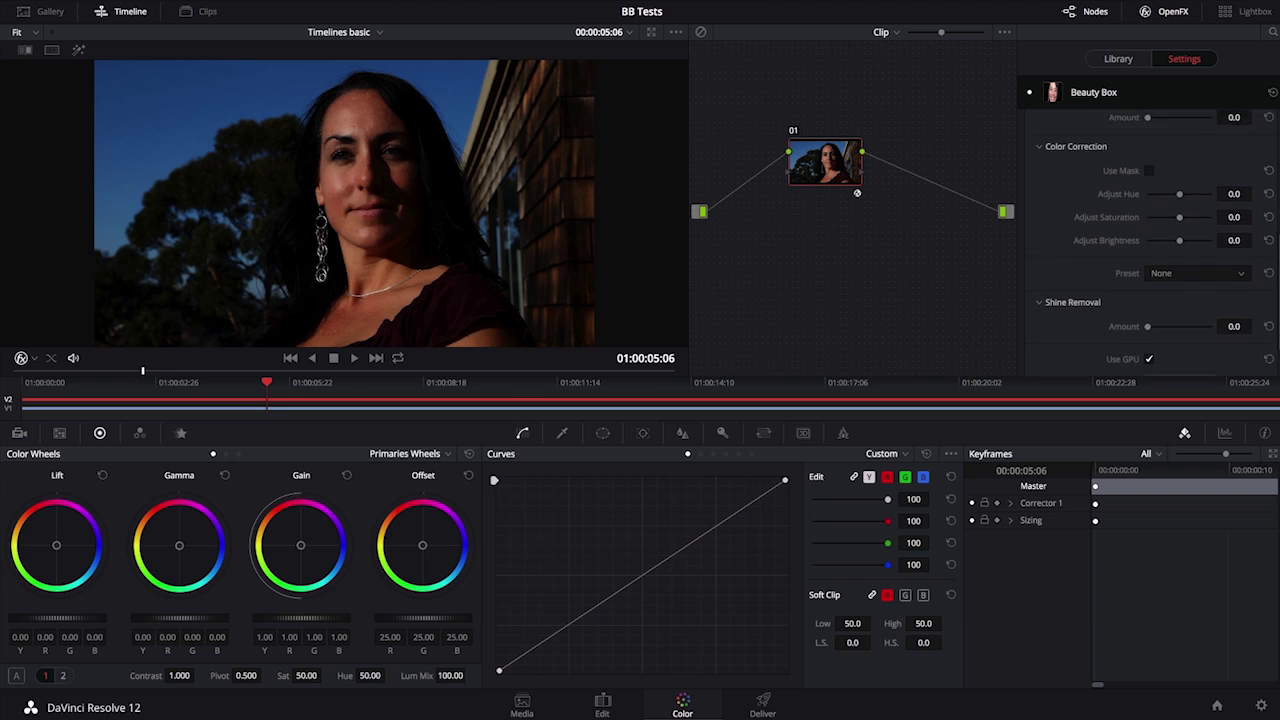
scroll(1150, 245, up, 5)
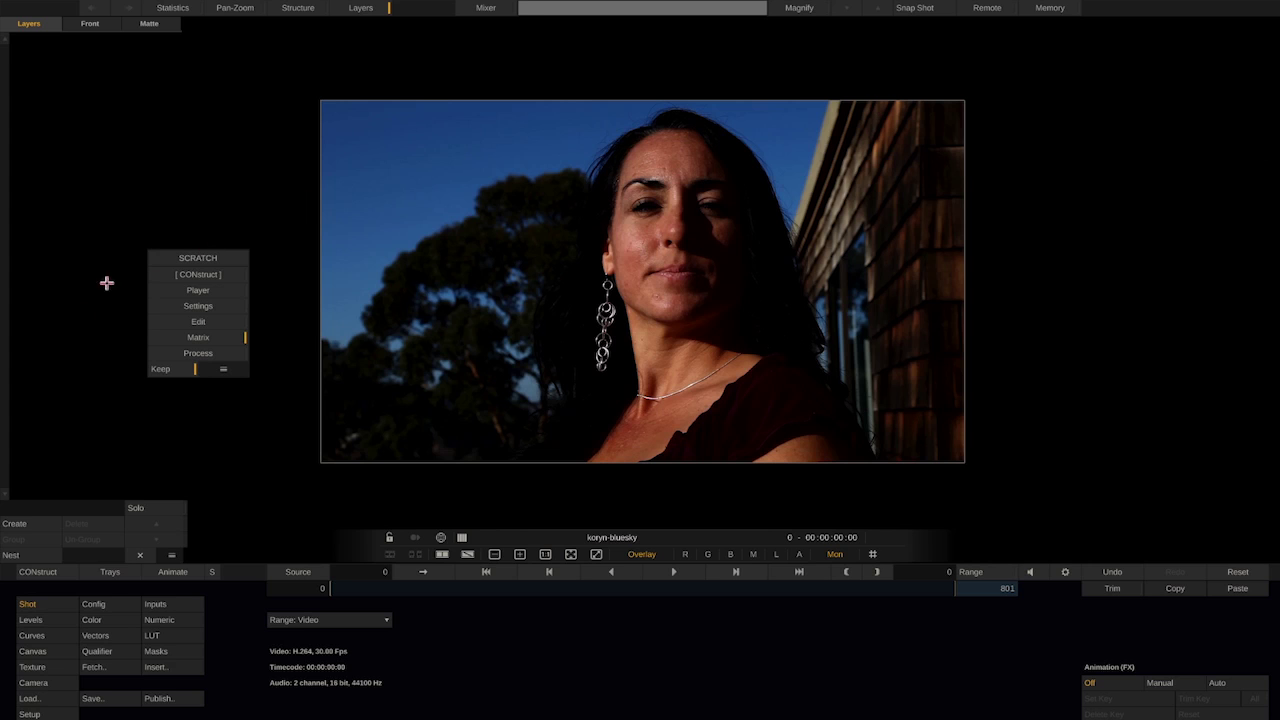
Create a new layer named BB on the koryn-bluesky shot and apply Beauty Box to it
click(22, 523)
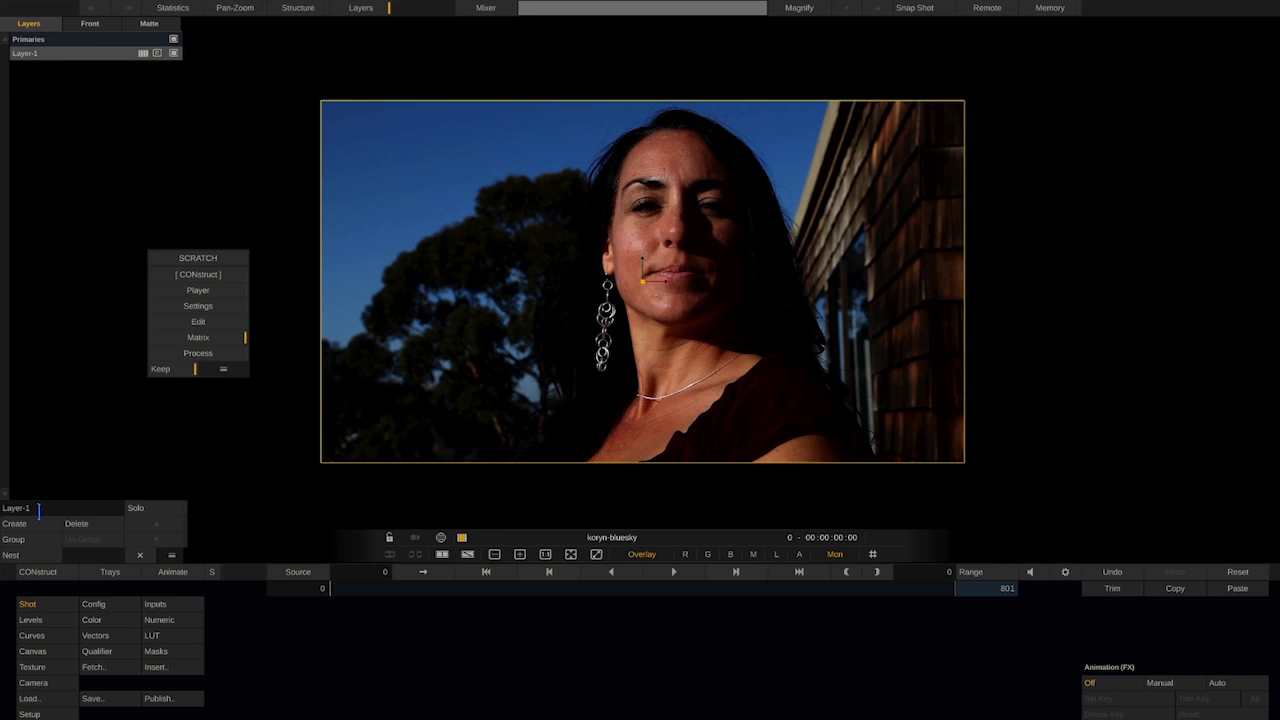
click(20, 508)
key(BackSpace)
click(48, 605)
click(153, 668)
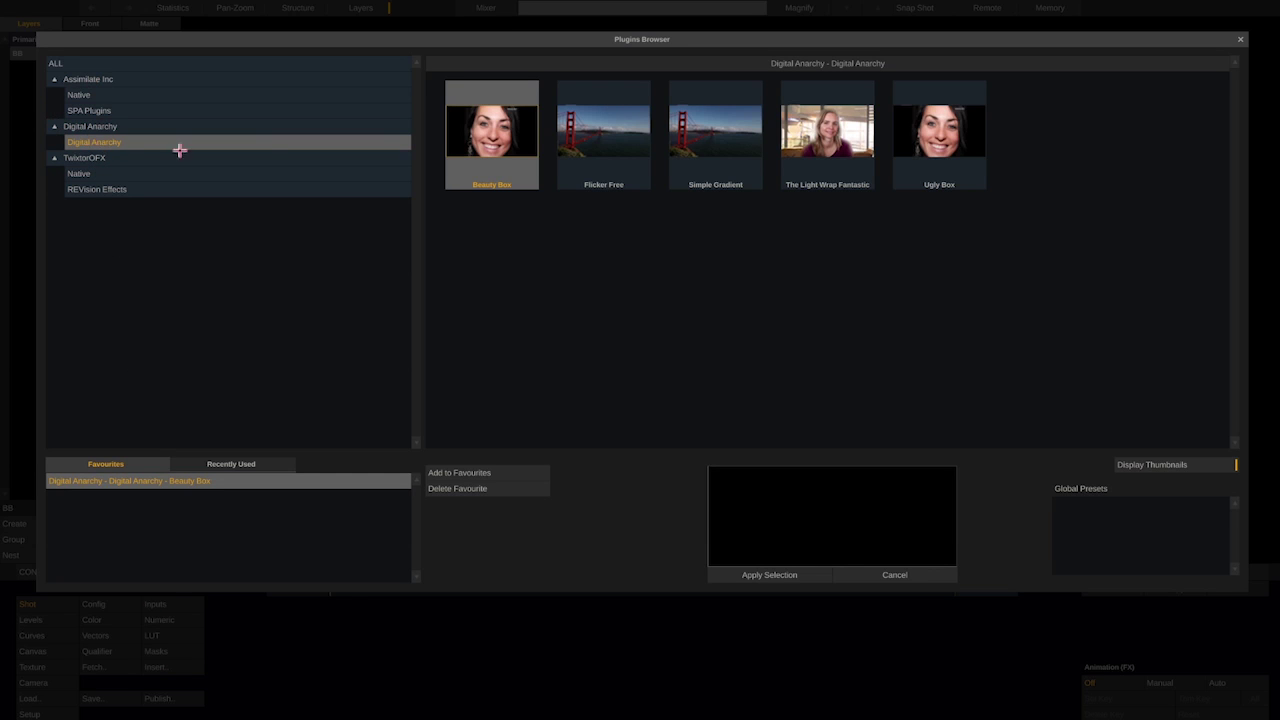
double_click(492, 141)
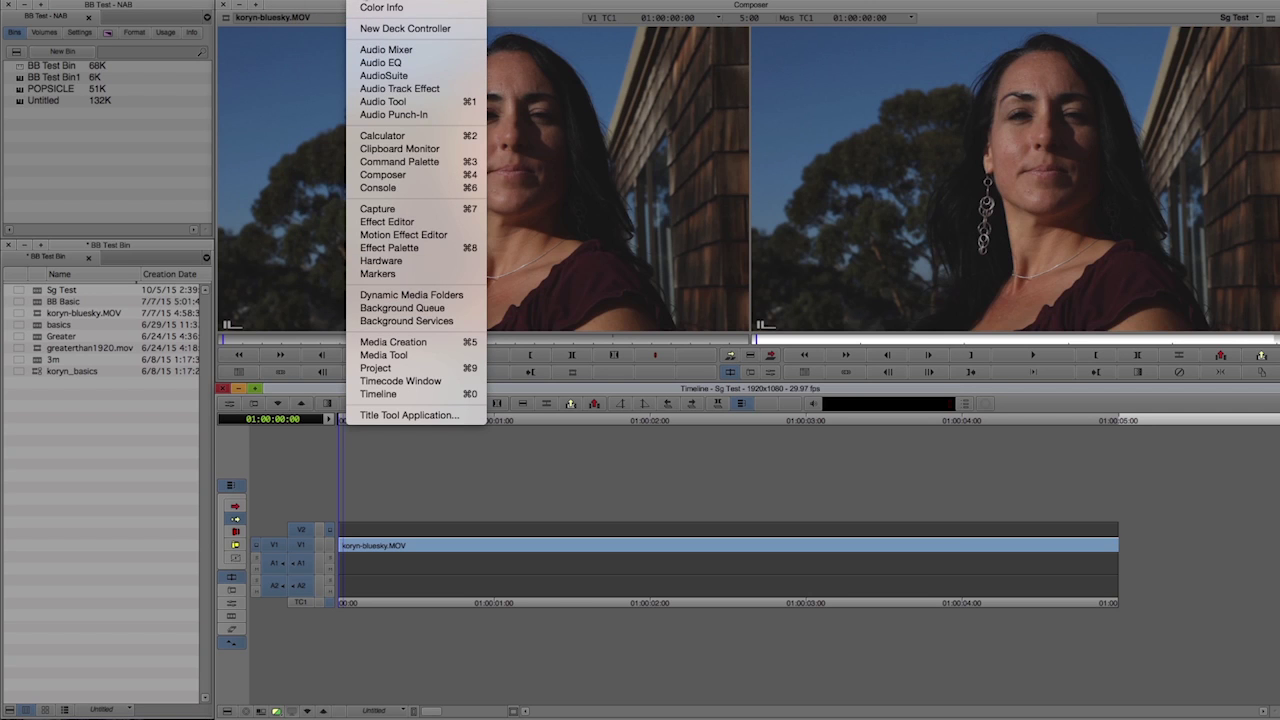
Drag Beauty Box from the Digital Anarchy Effect Palette onto koryn-bluesky.MOV and open the Effect Editor
click(440, 250)
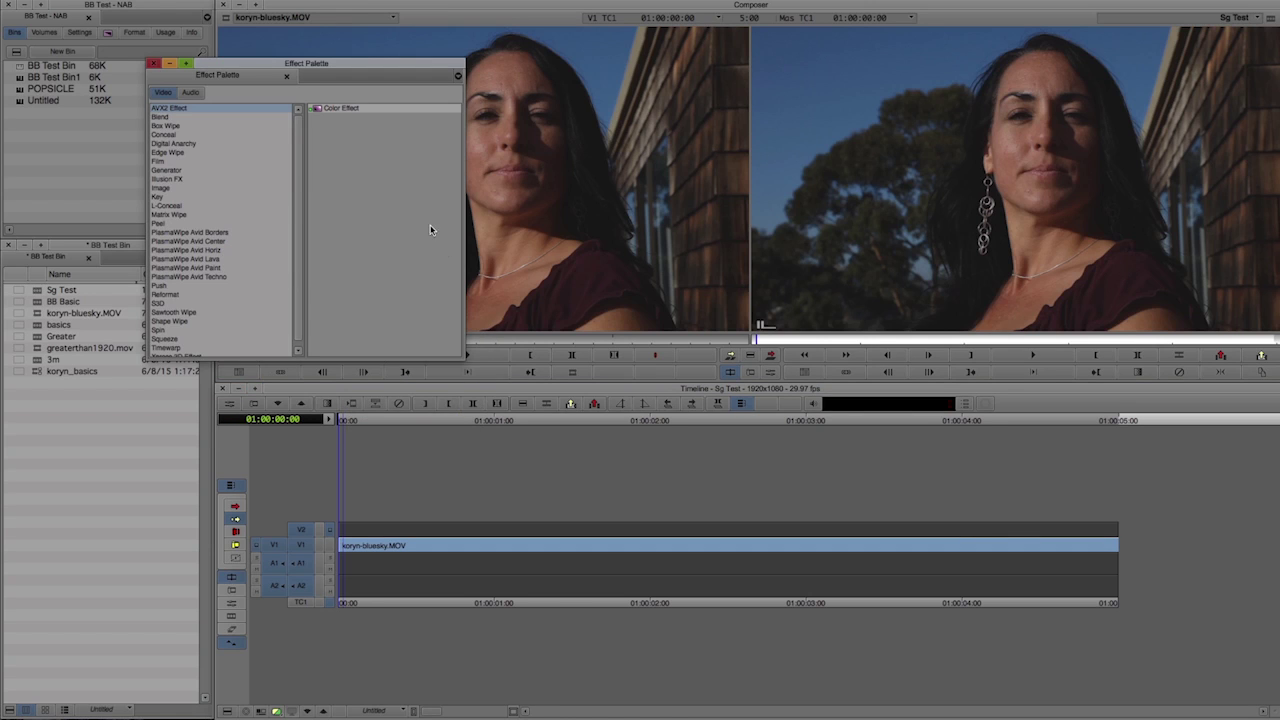
click(178, 144)
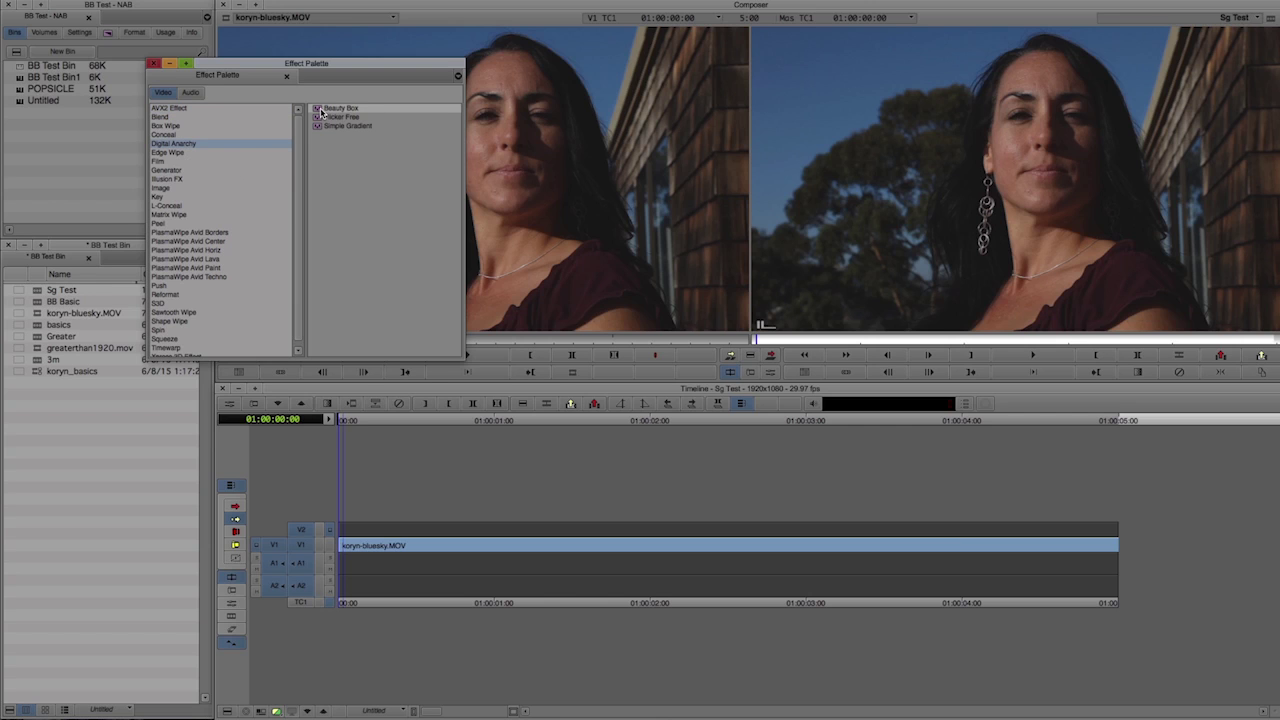
drag(321, 112, 459, 546)
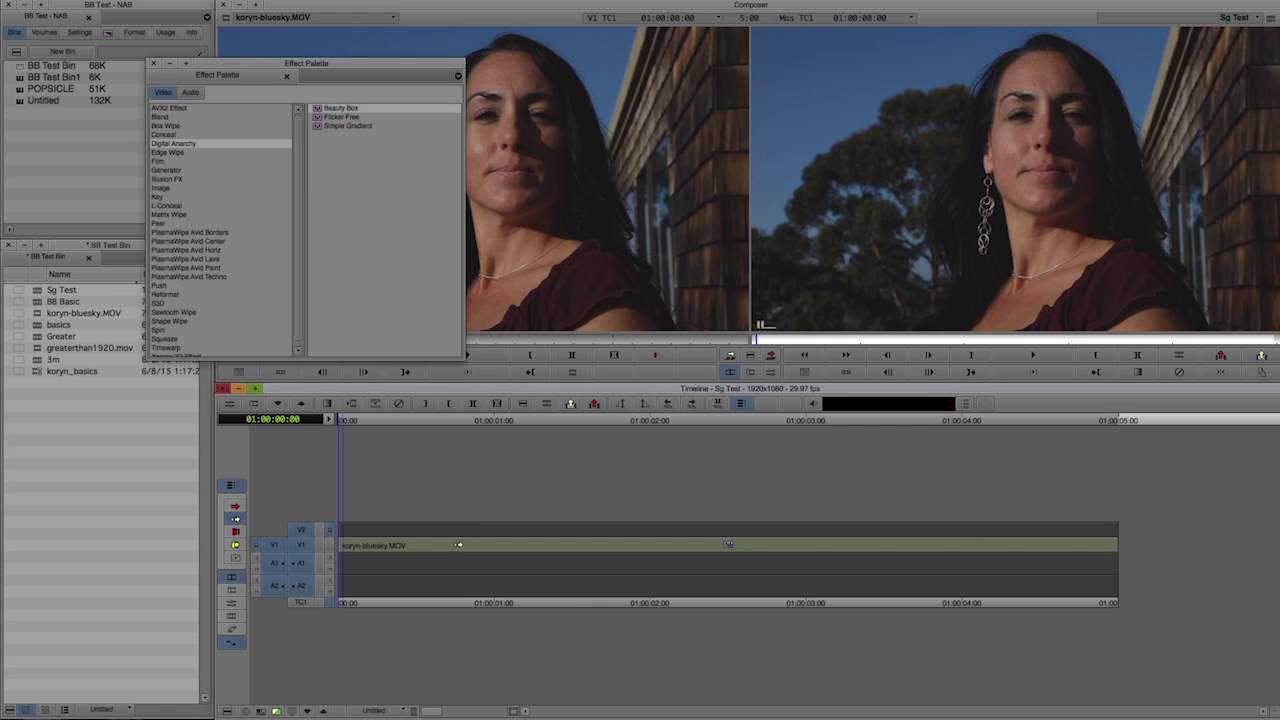
click(458, 543)
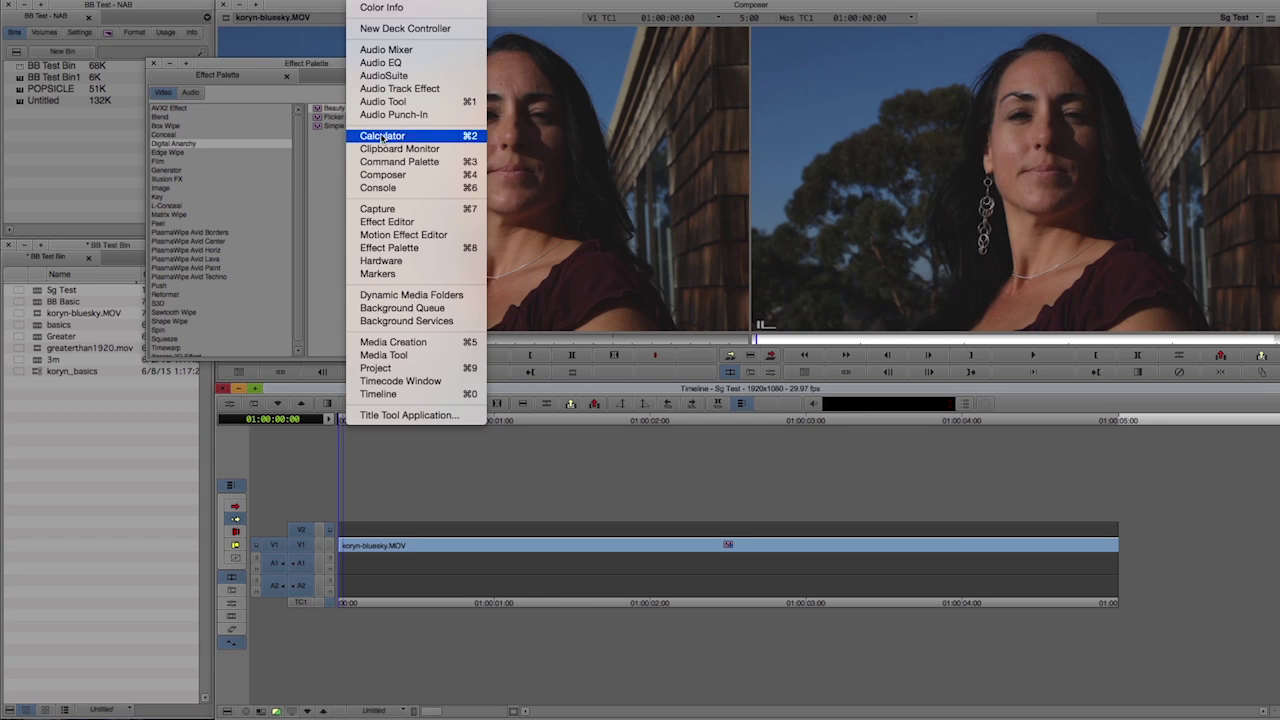
click(417, 222)
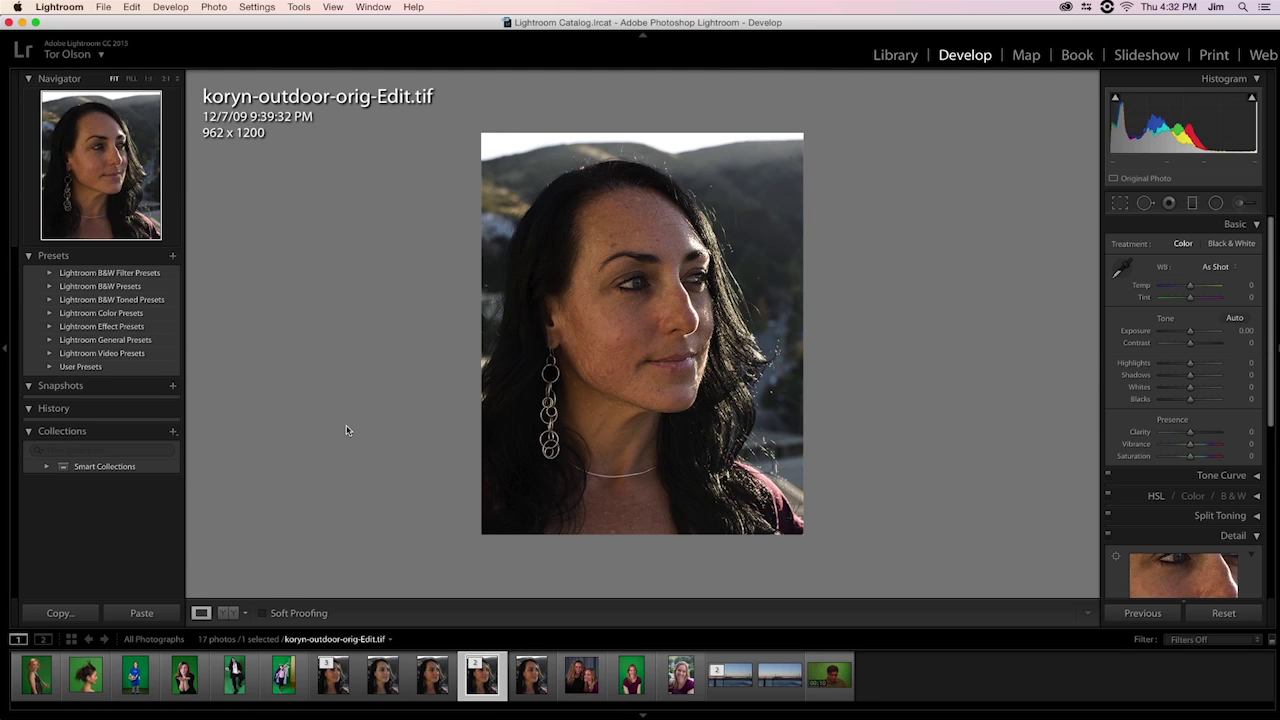
Open koryn-outdoor-orig-Edit.tif in Beauty Box via Edit In, editing a copy with Lightroom adjustments
right_click(488, 688)
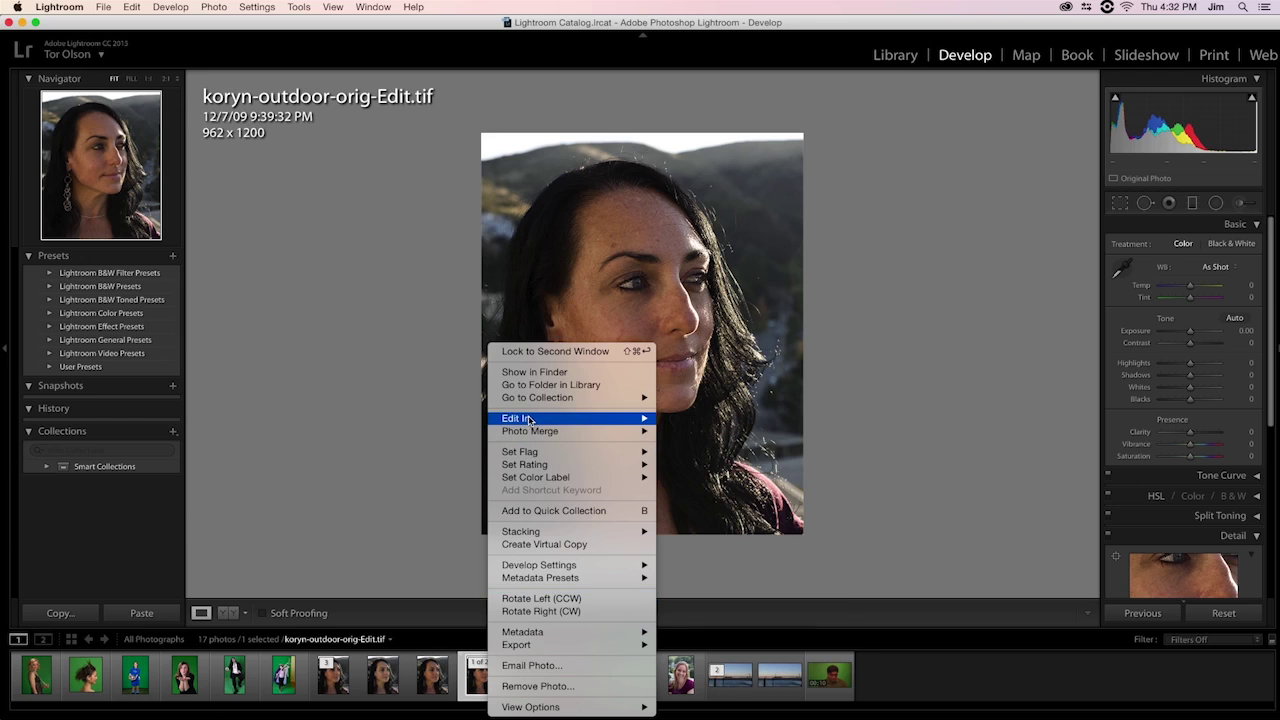
mouse_move(530, 420)
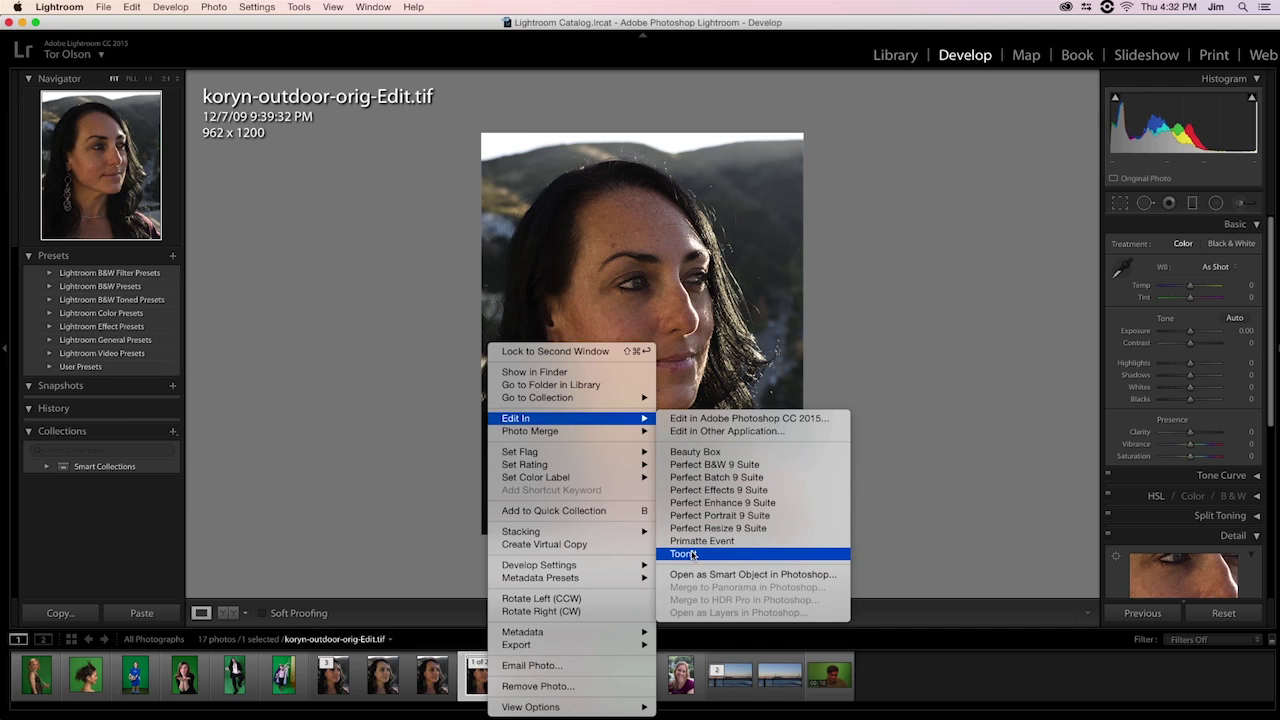
click(214, 5)
click(214, 6)
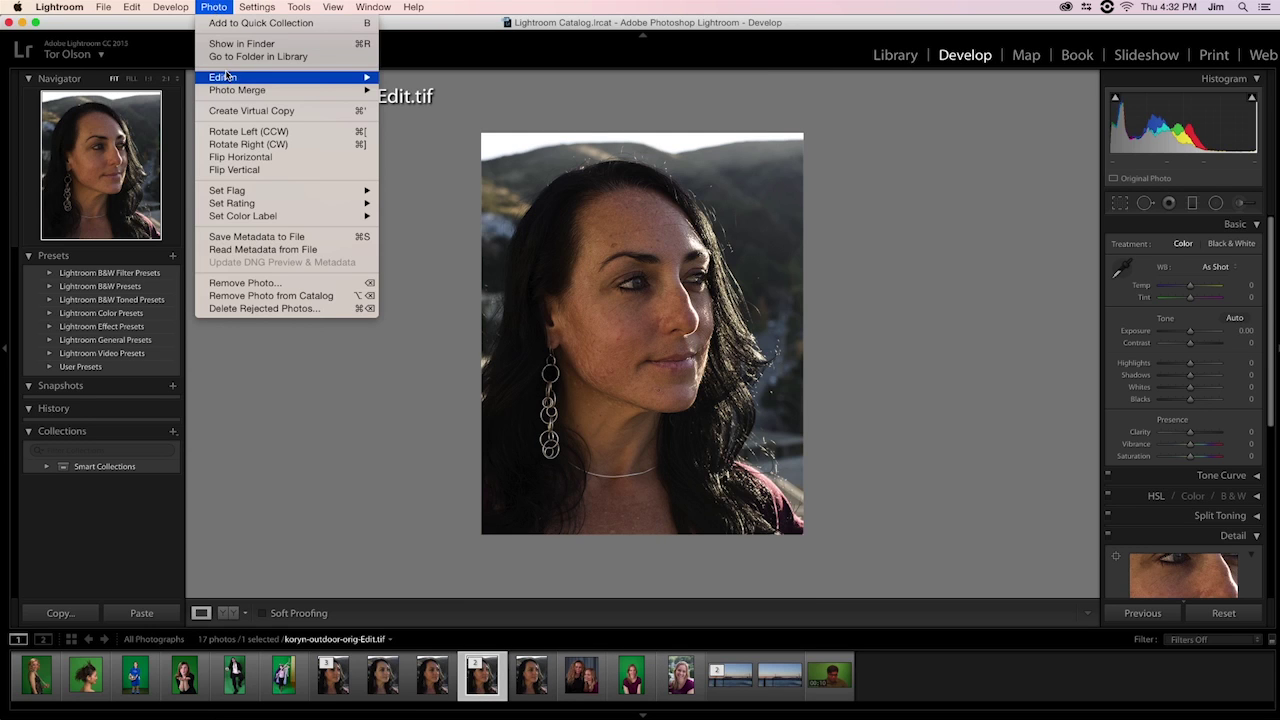
mouse_move(228, 78)
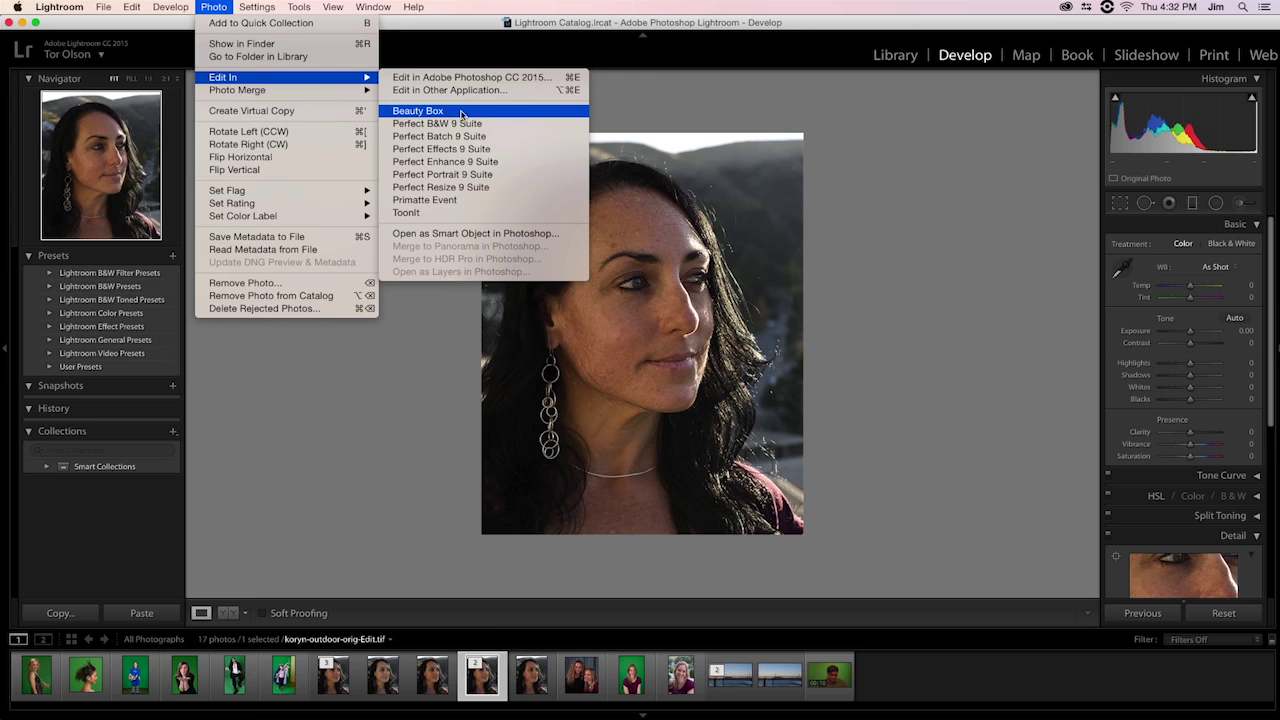
click(462, 111)
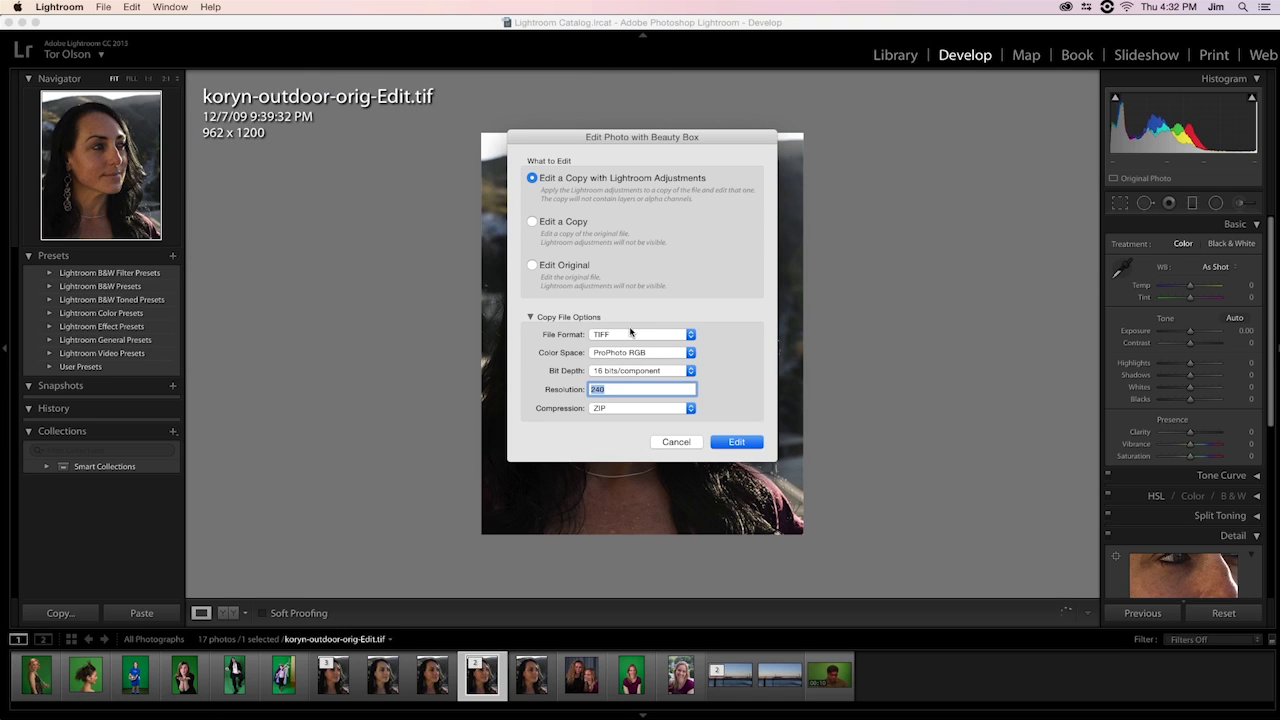
click(735, 442)
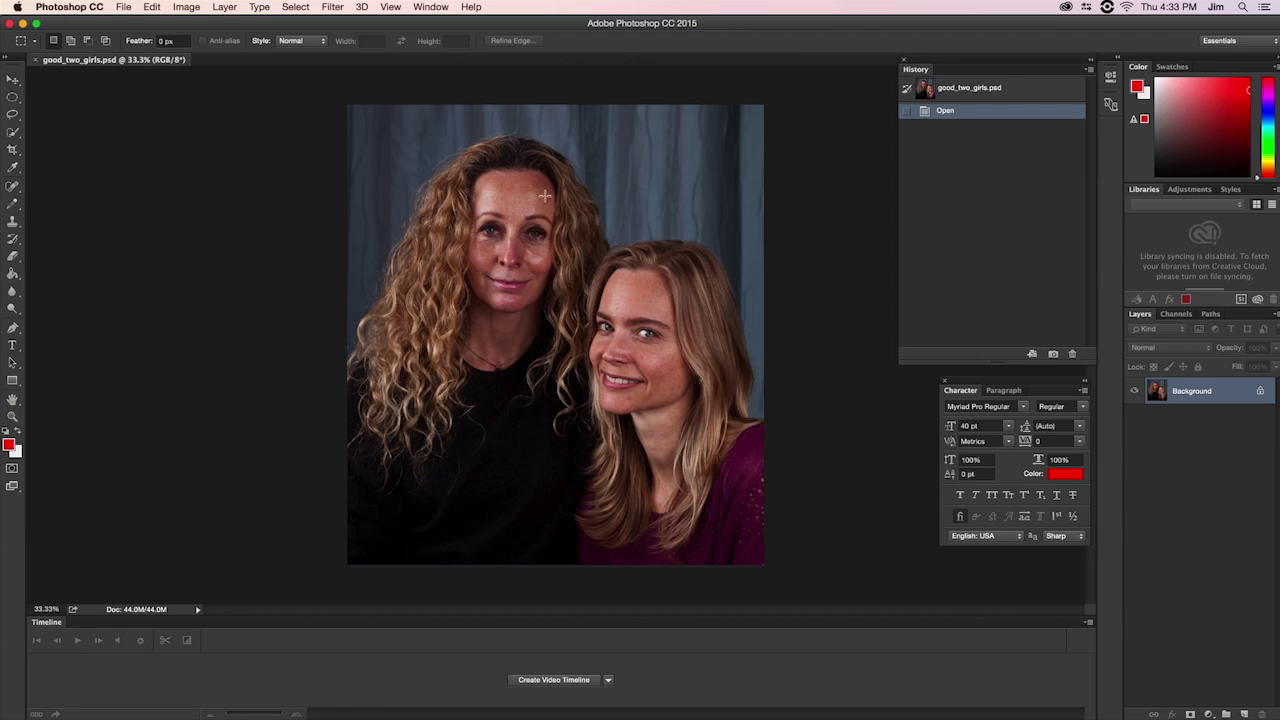
click(333, 7)
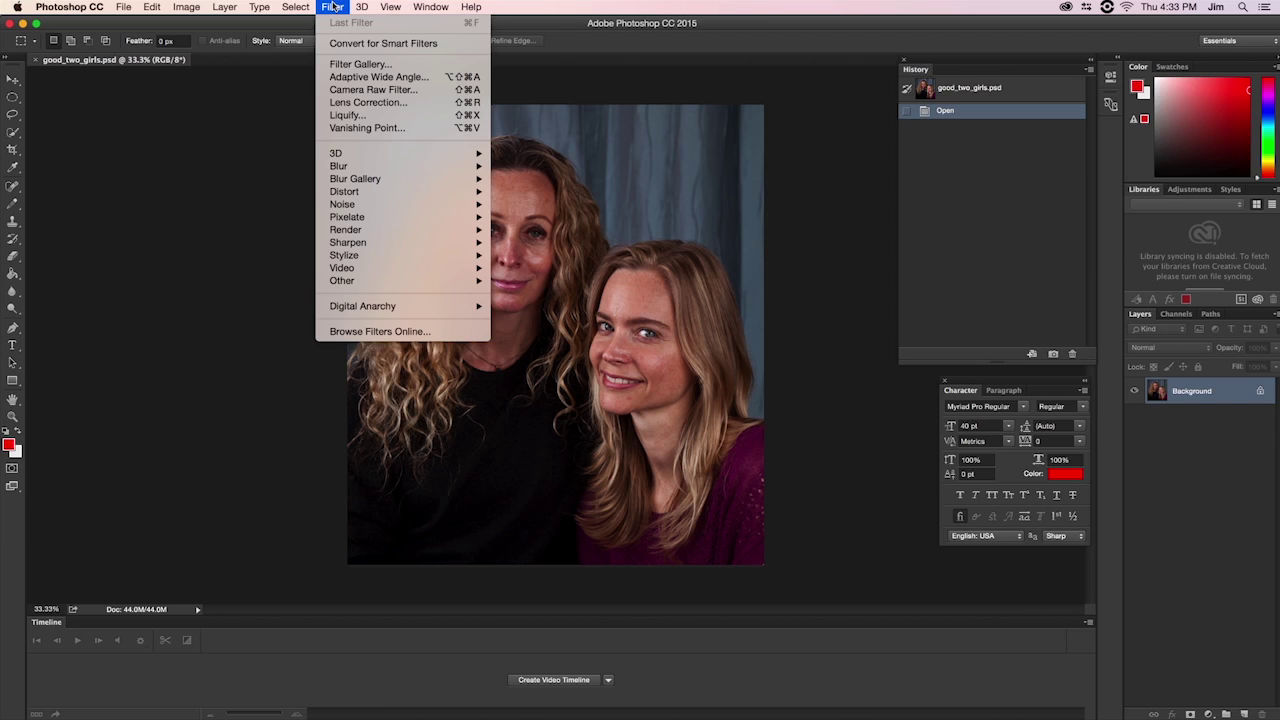
mouse_move(348, 284)
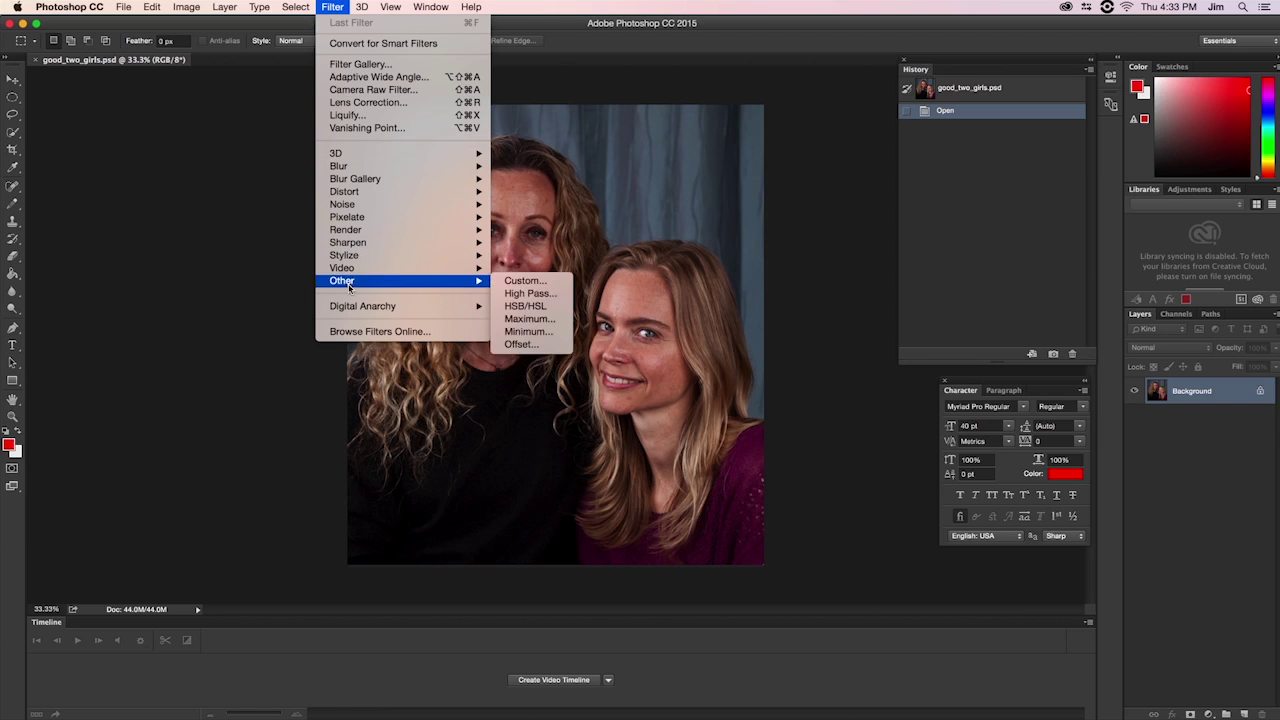
mouse_move(347, 308)
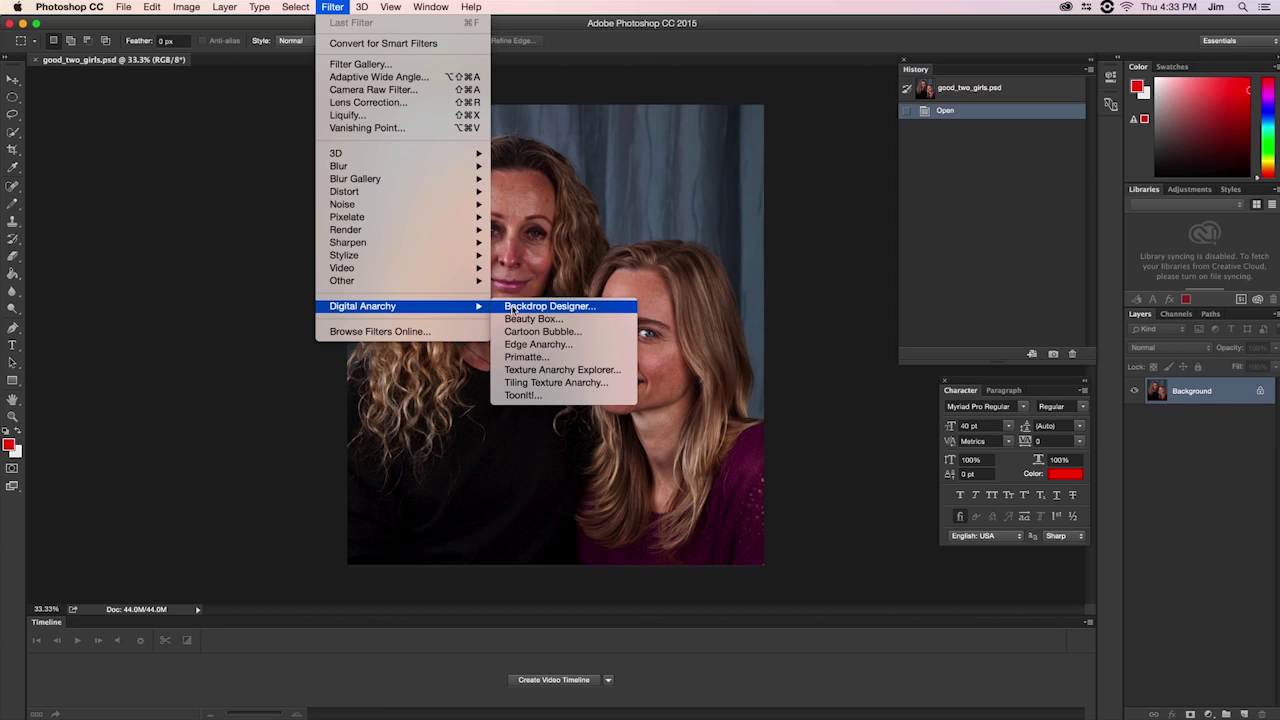
click(565, 397)
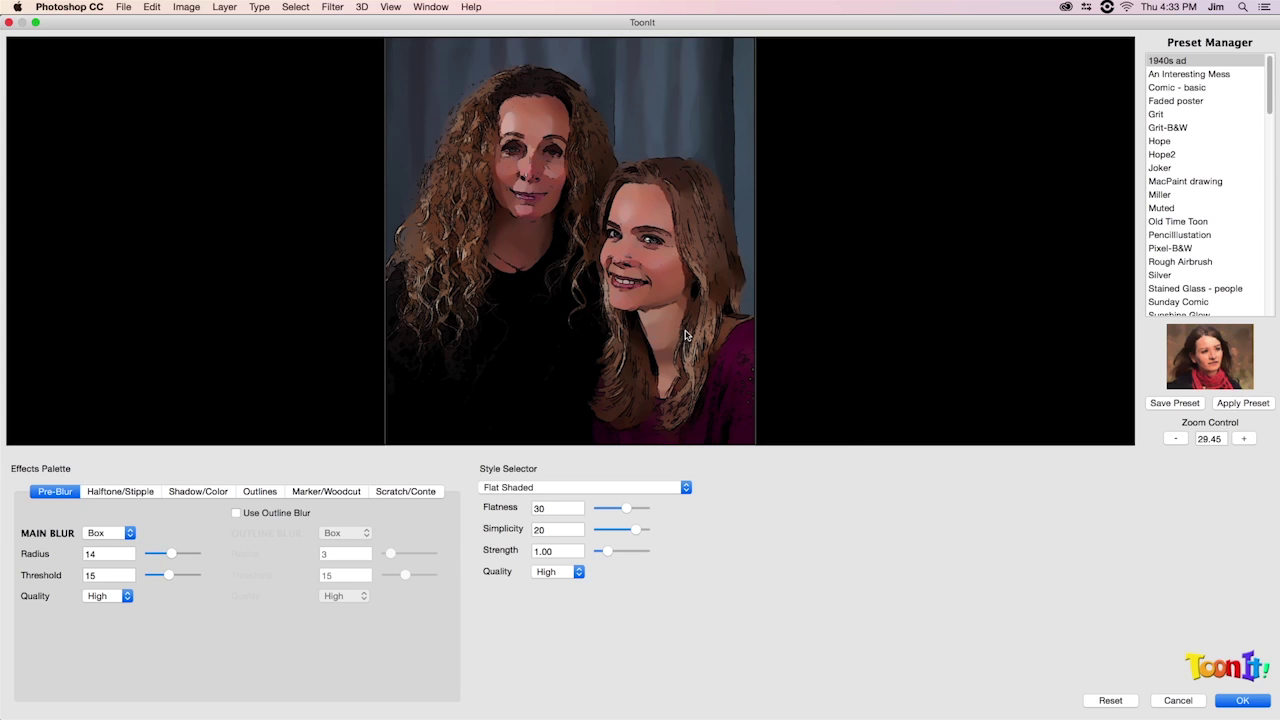
key(Escape)
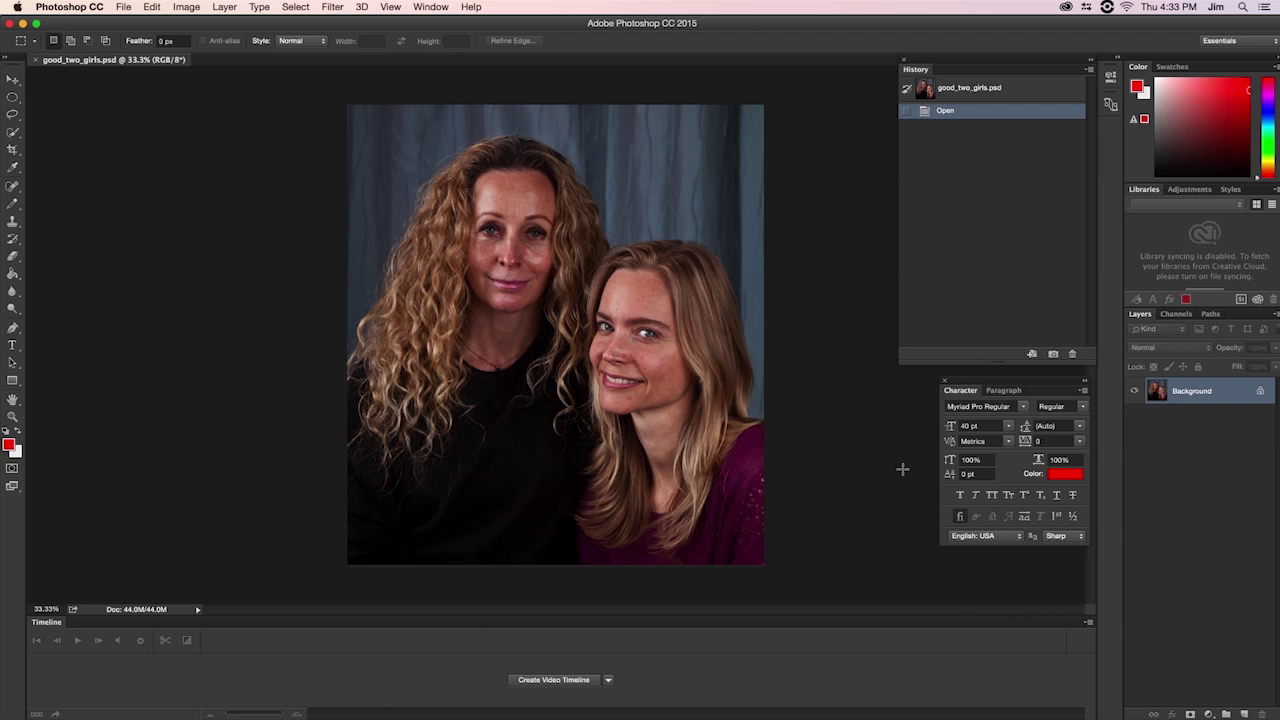